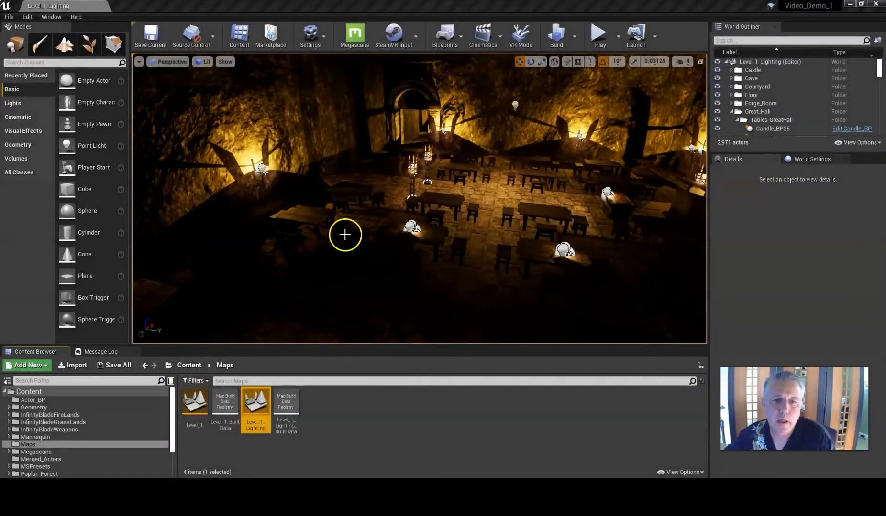
Show the frames-per-second read-out in the perspective viewport of the great hall.
right_drag(462, 207, 474, 196)
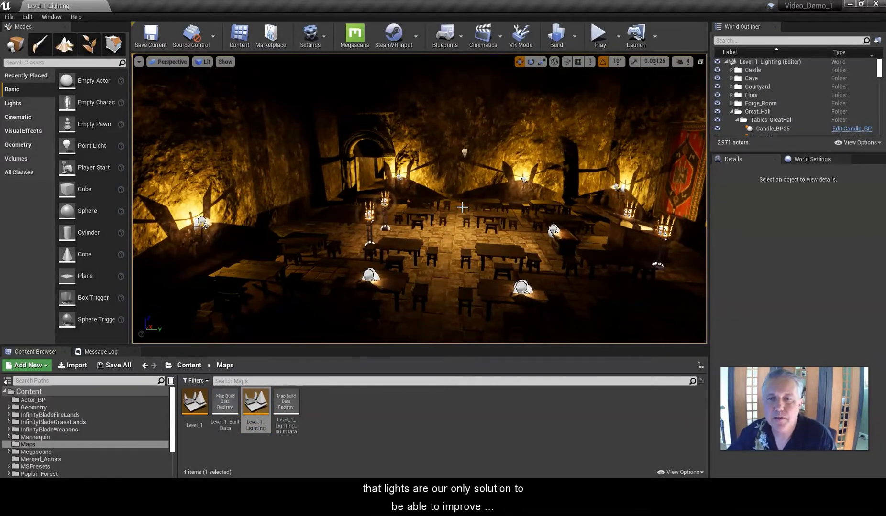
click(138, 63)
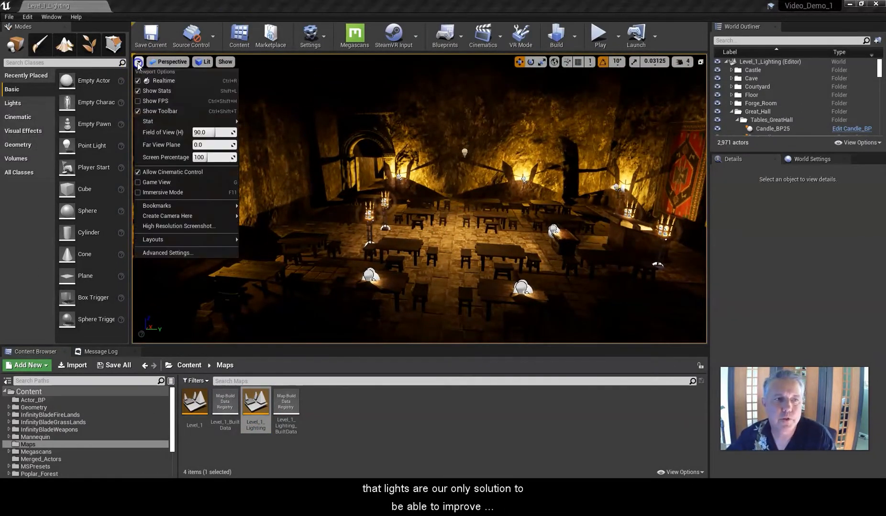
click(136, 101)
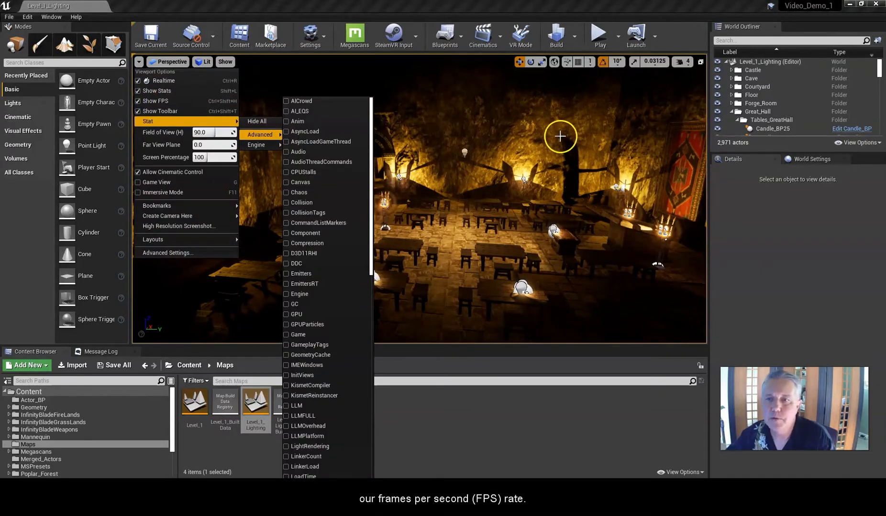
click(431, 8)
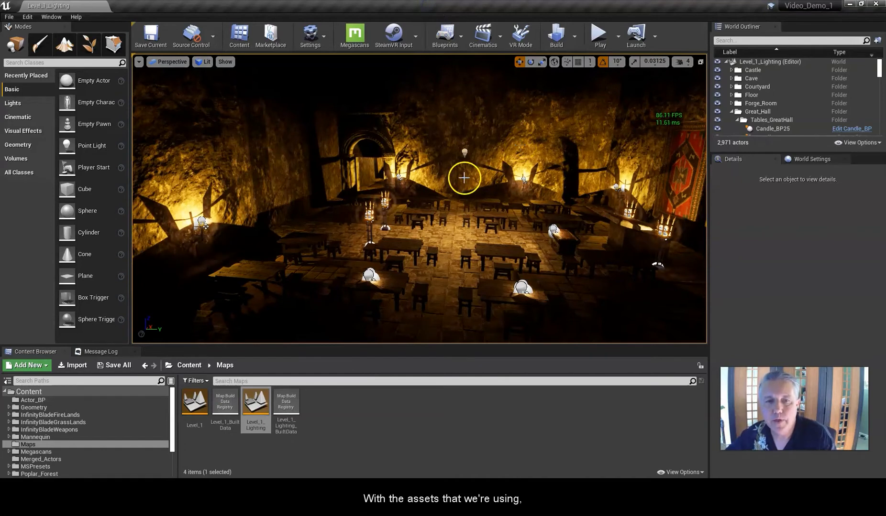
Examine the great hall's tables and stools and check the frame rate from several viewing directions.
right_drag(448, 165, 449, 166)
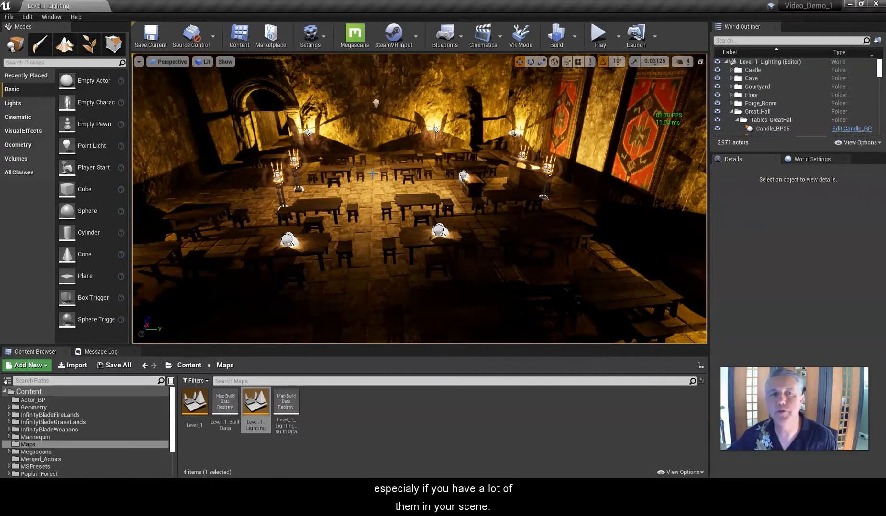
click(420, 238)
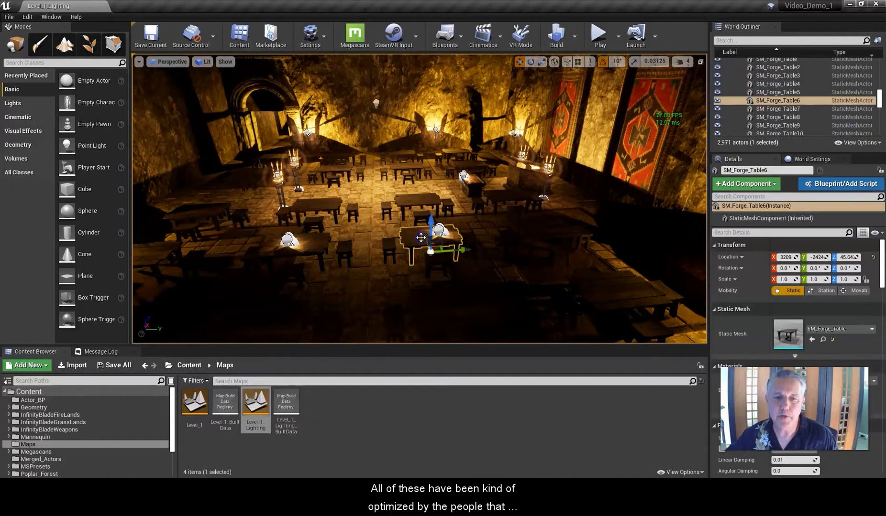
click(414, 207)
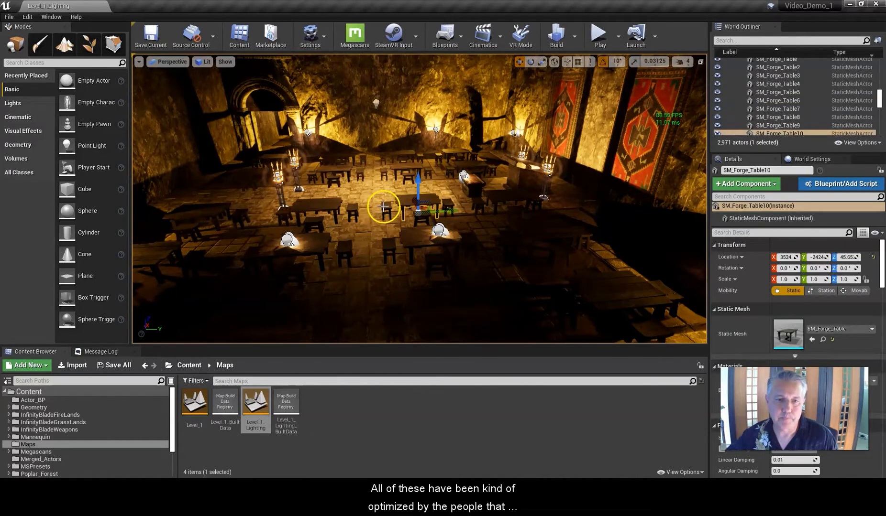
click(385, 247)
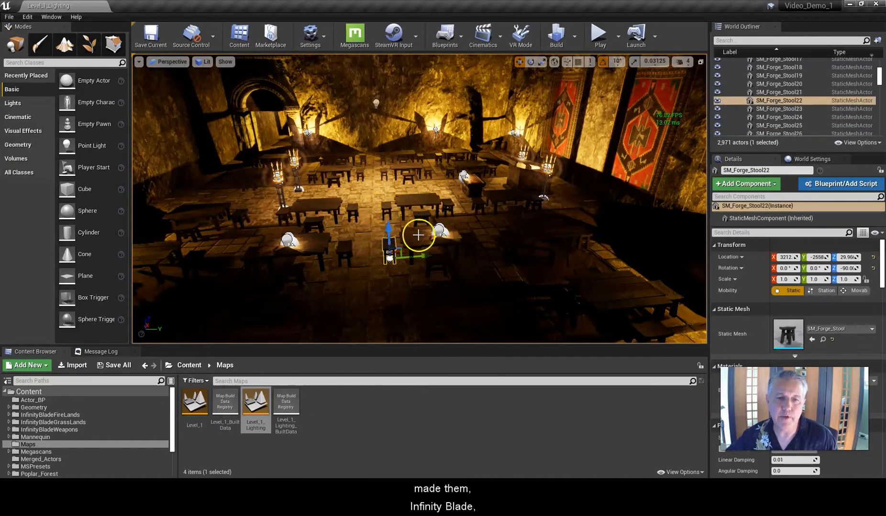
click(450, 201)
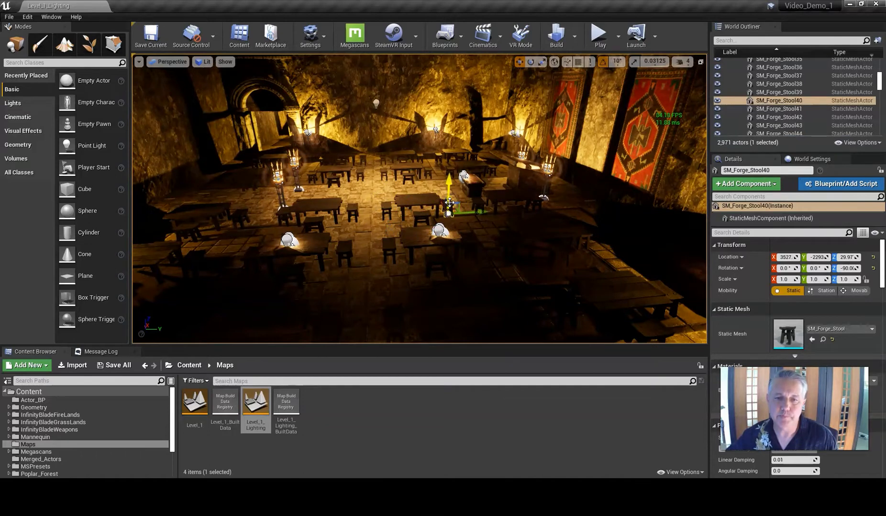
scroll(412, 189, up, 2)
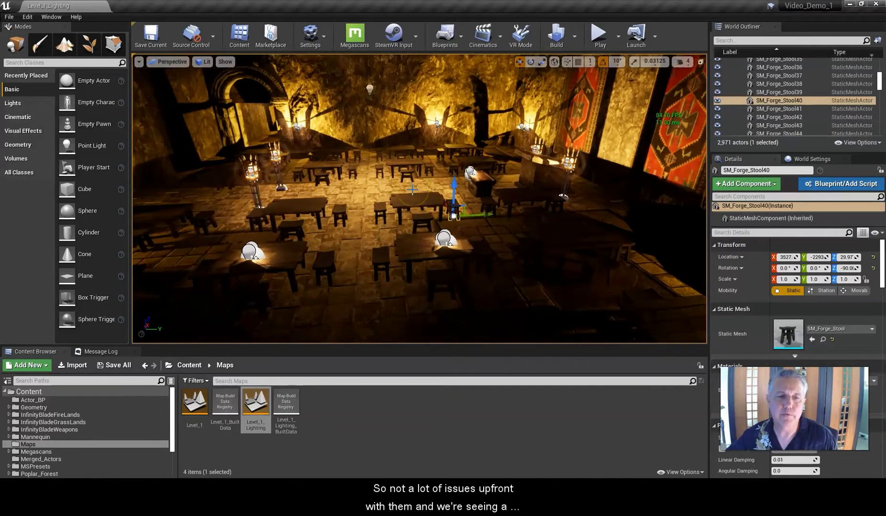
right_drag(409, 188, 300, 150)
right_drag(489, 163, 580, 164)
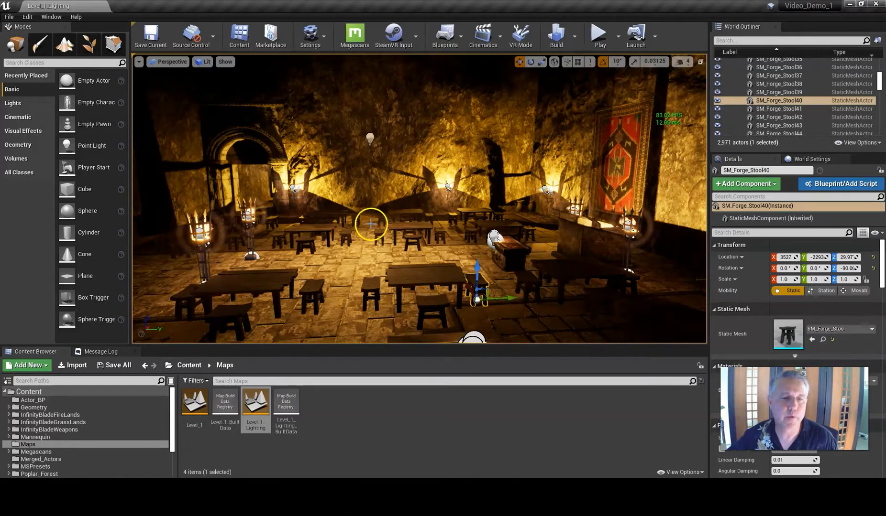
right_drag(366, 219, 497, 249)
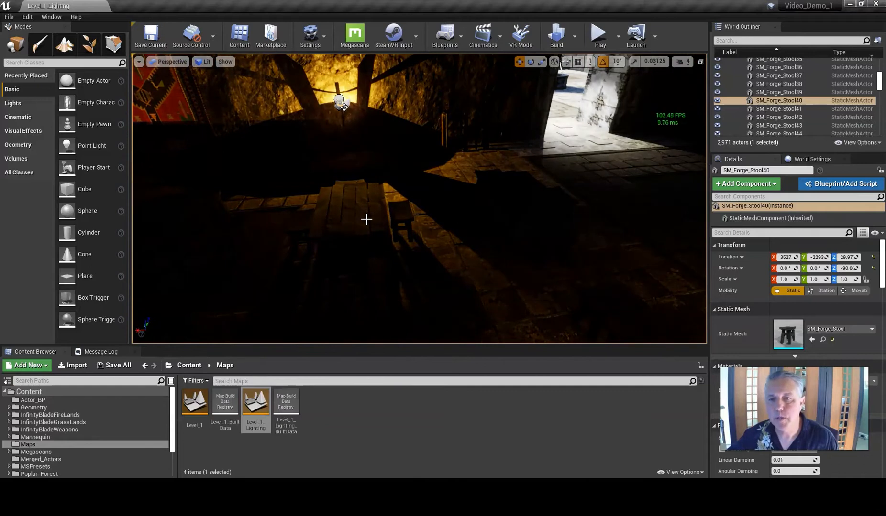
right_drag(381, 211, 356, 160)
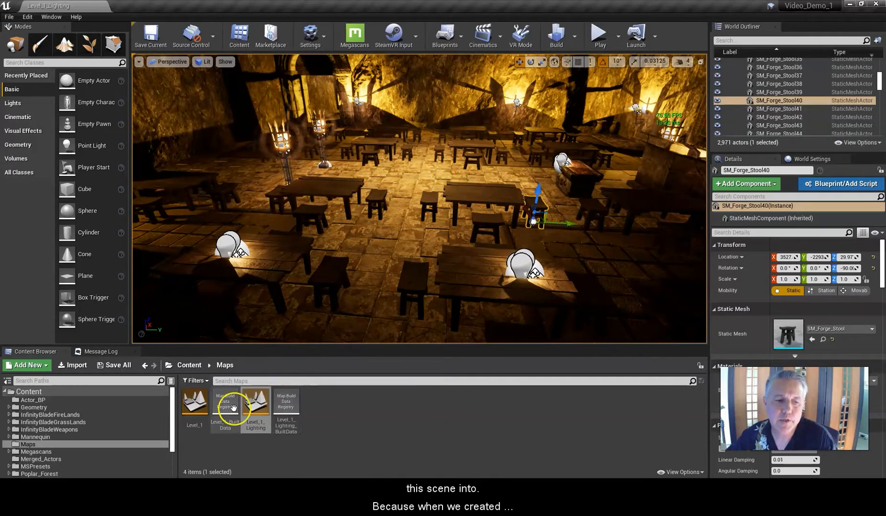
Display the root Content folder, then switch to the Epic Games Launcher and launch Unreal Engine 4.24.3.
click(188, 365)
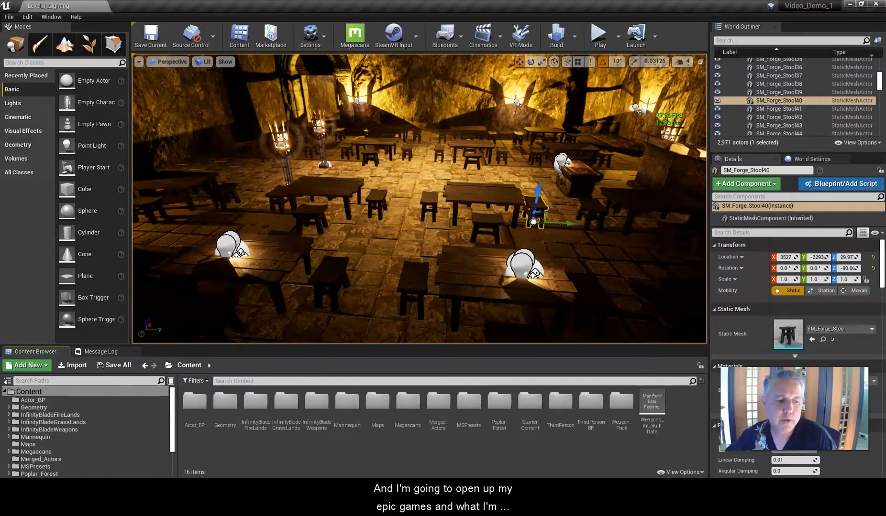
key(super+s)
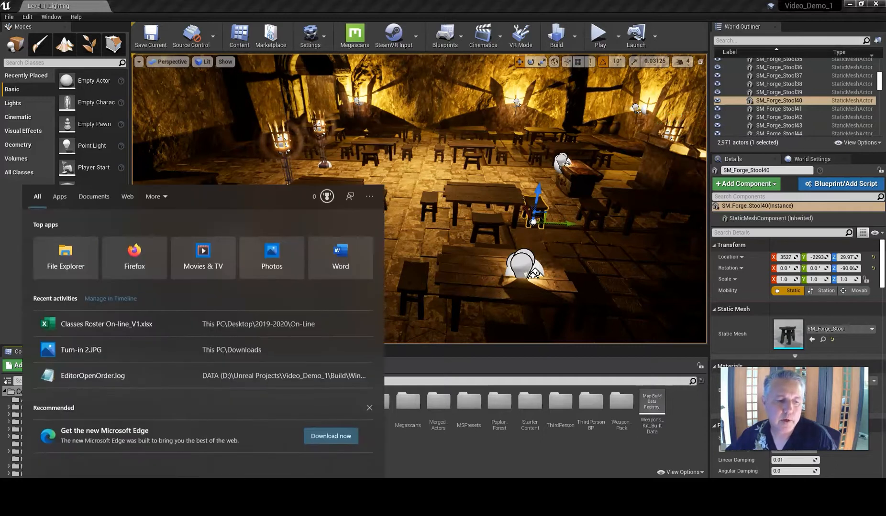
text(epic)
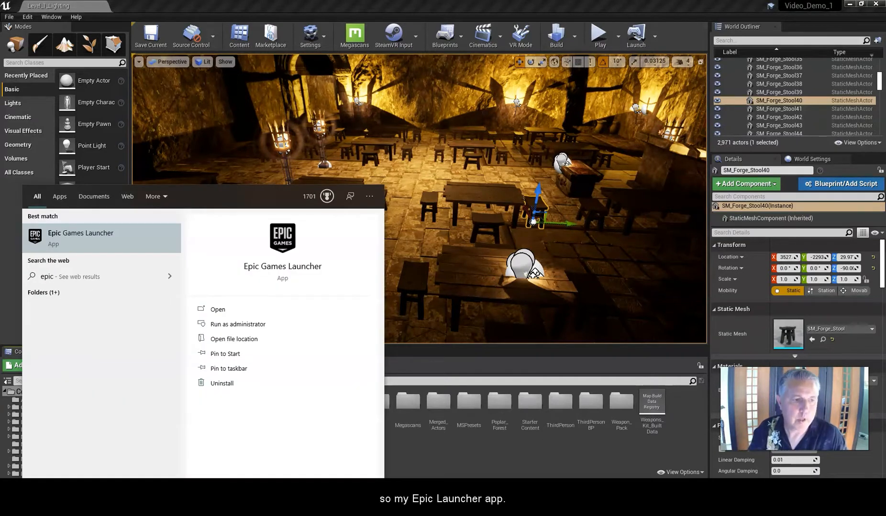
key(Return)
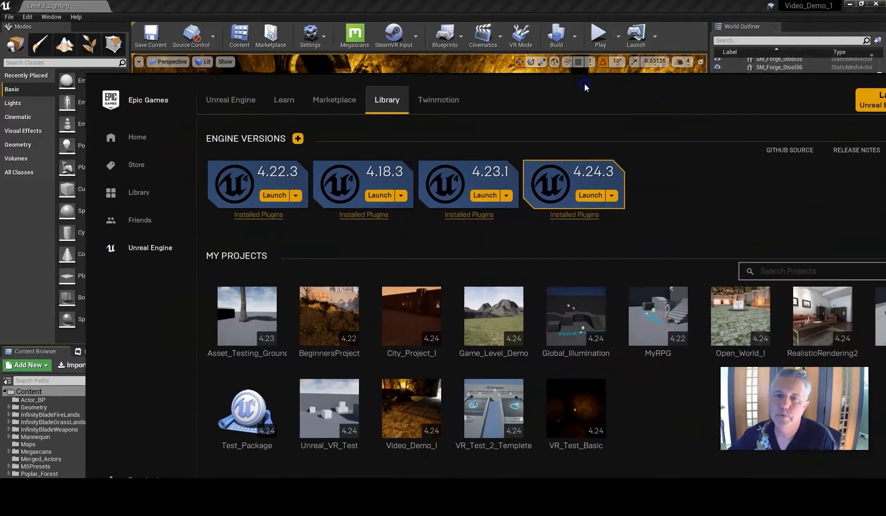
drag(584, 86, 502, 41)
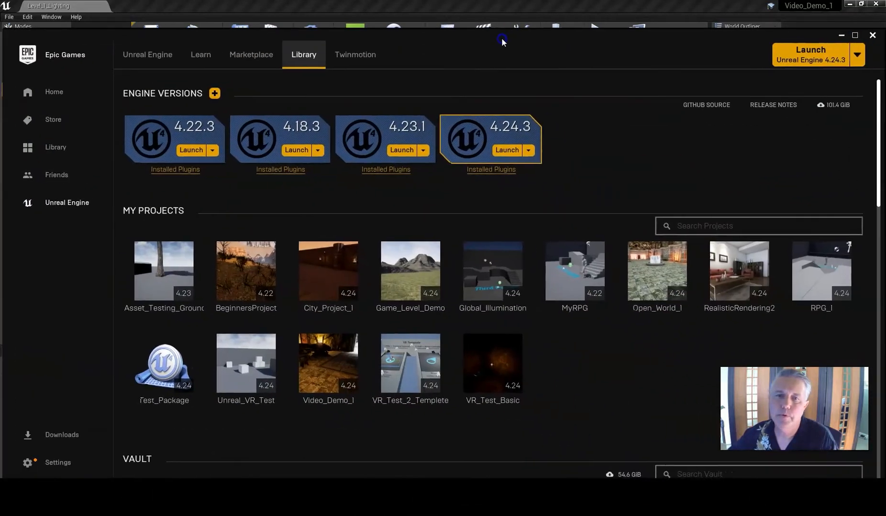
click(816, 55)
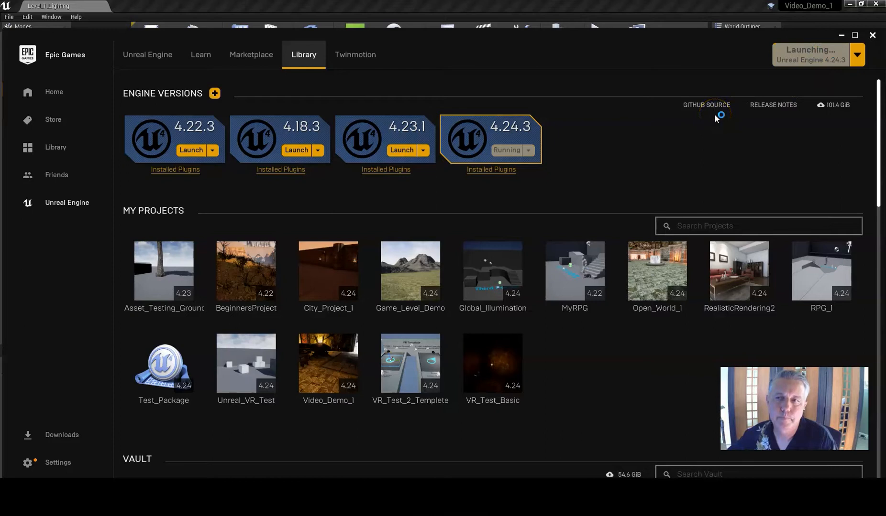
click(19, 460)
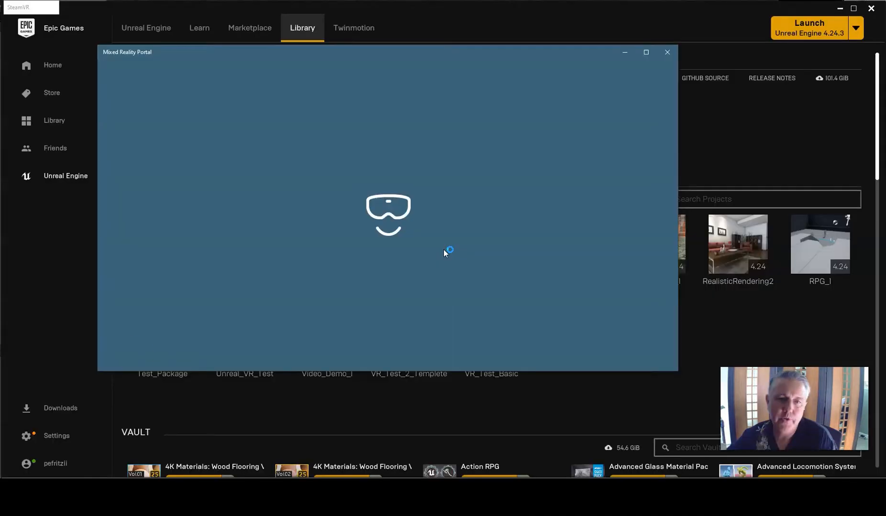
click(17, 456)
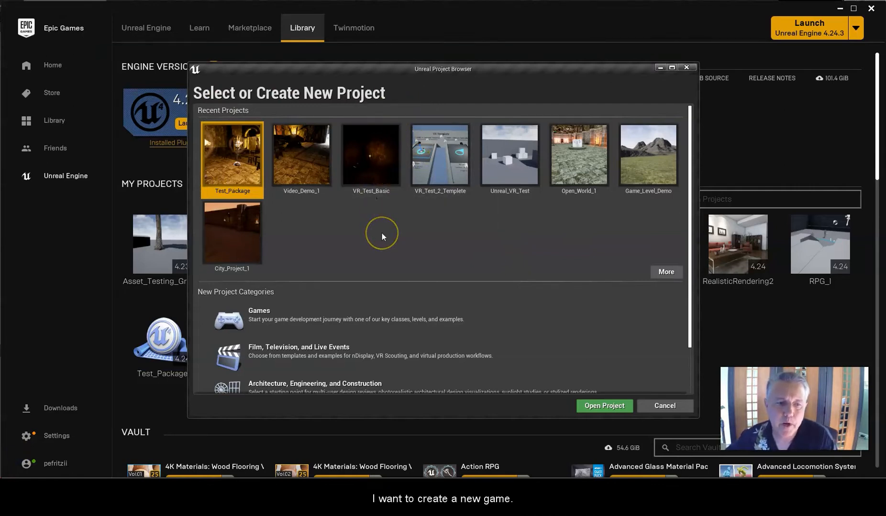
Create a new Games project from the Third Person template, named Demo_Package, in D:\Unreal Projects.
click(267, 319)
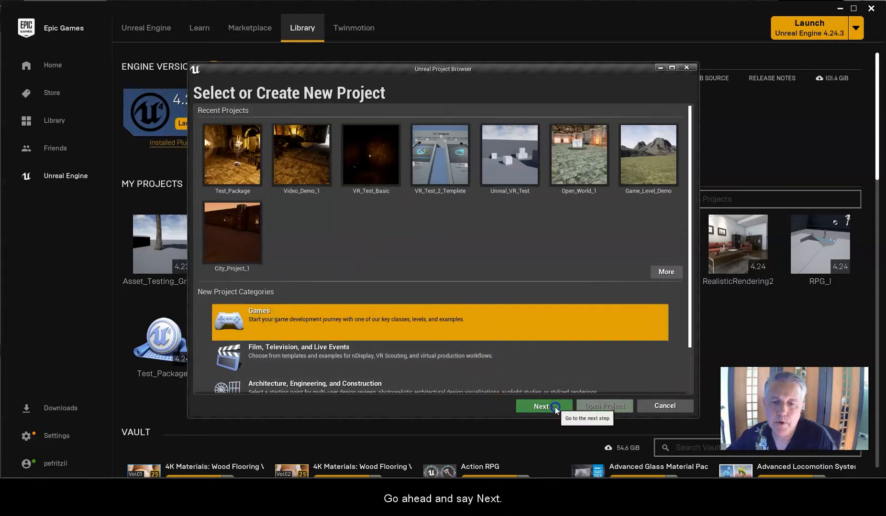
click(525, 402)
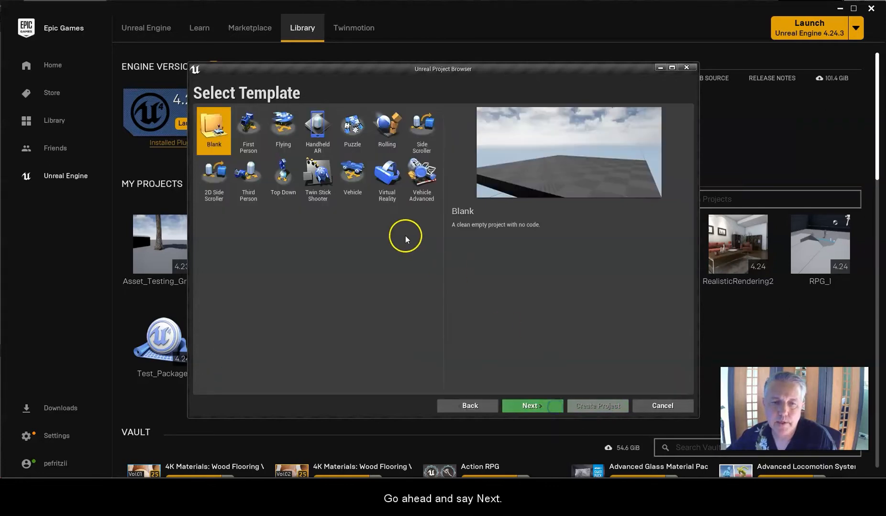
click(257, 186)
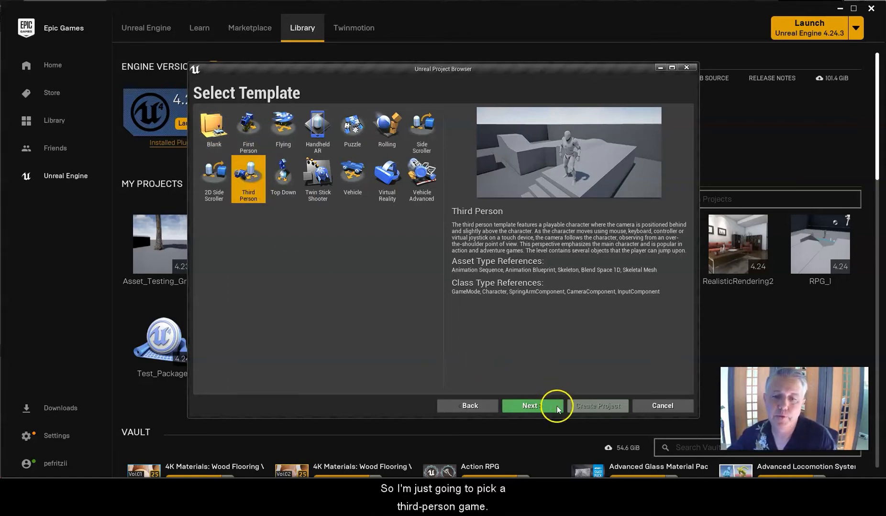
click(533, 406)
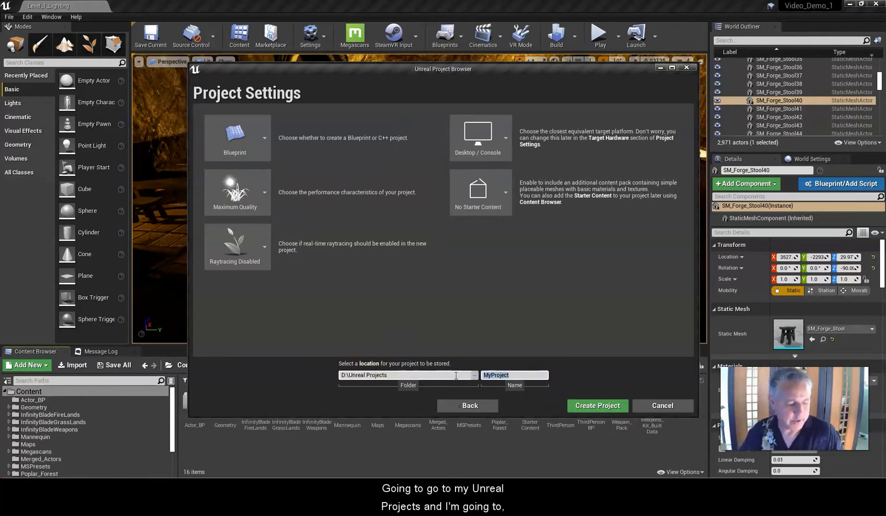
text(Demo_Package)
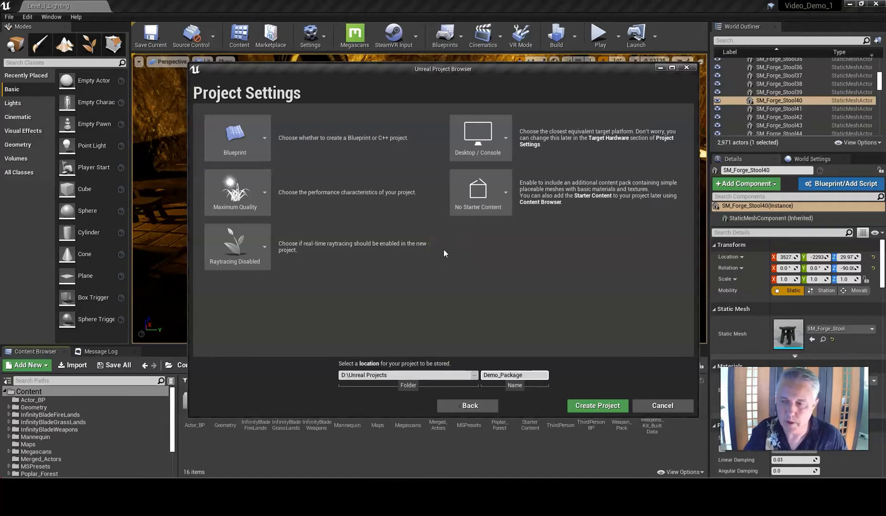
click(599, 414)
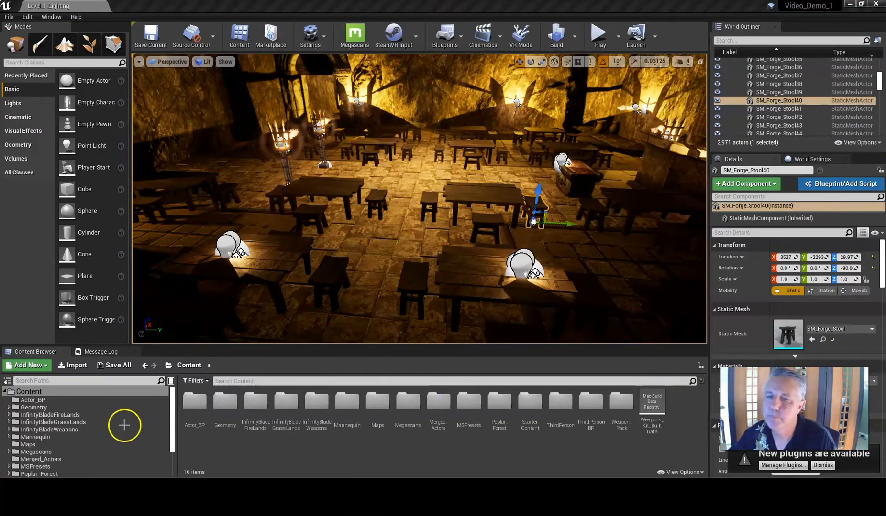
Start migrating the Level_1_Lighting map from the Maps folder, accepting all assets in the asset report.
double_click(377, 405)
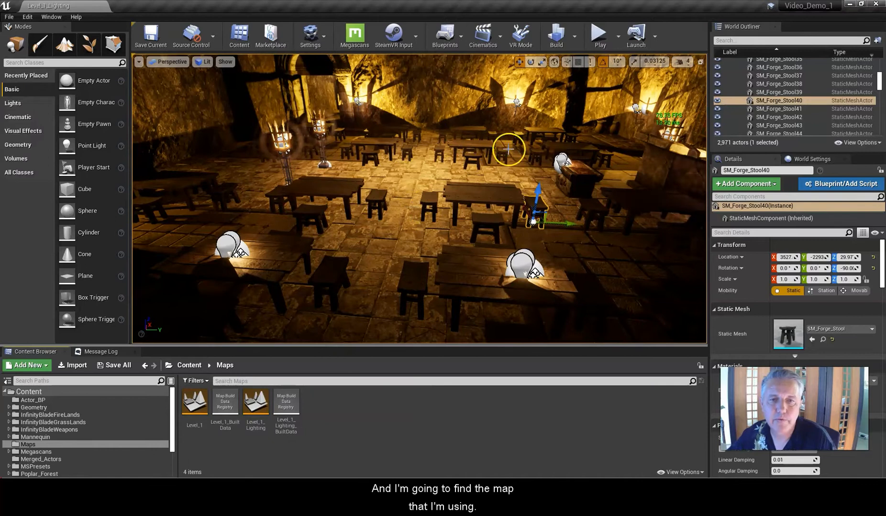
click(258, 406)
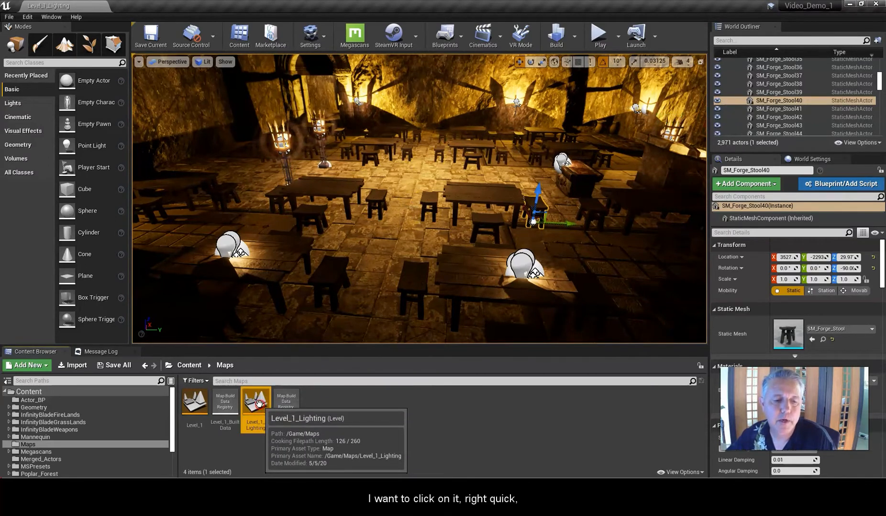
right_click(259, 404)
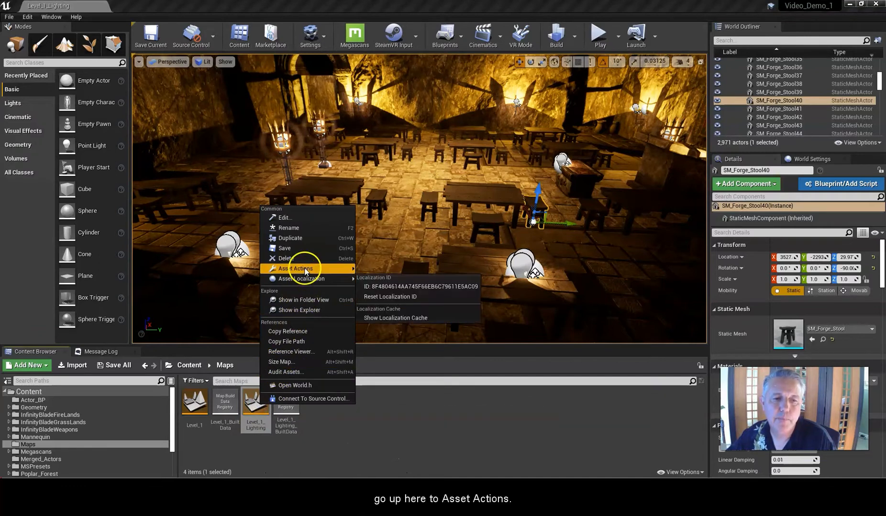
mouse_move(304, 271)
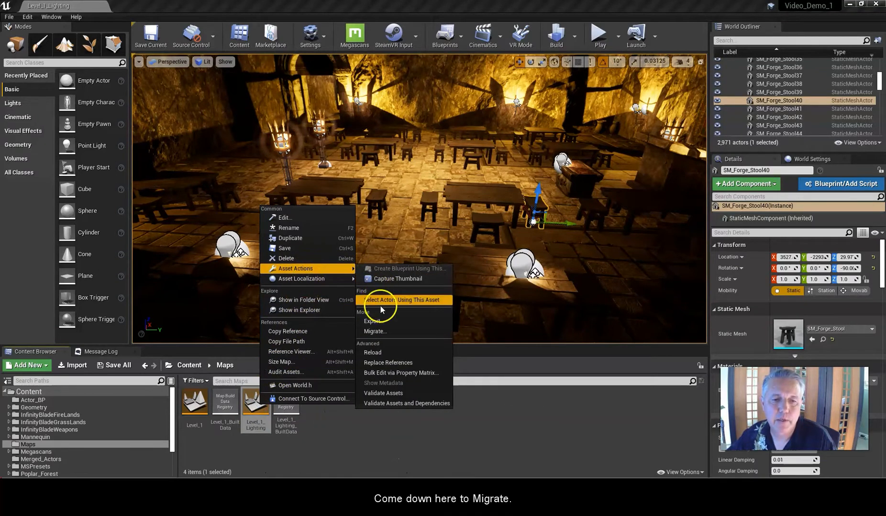
click(372, 332)
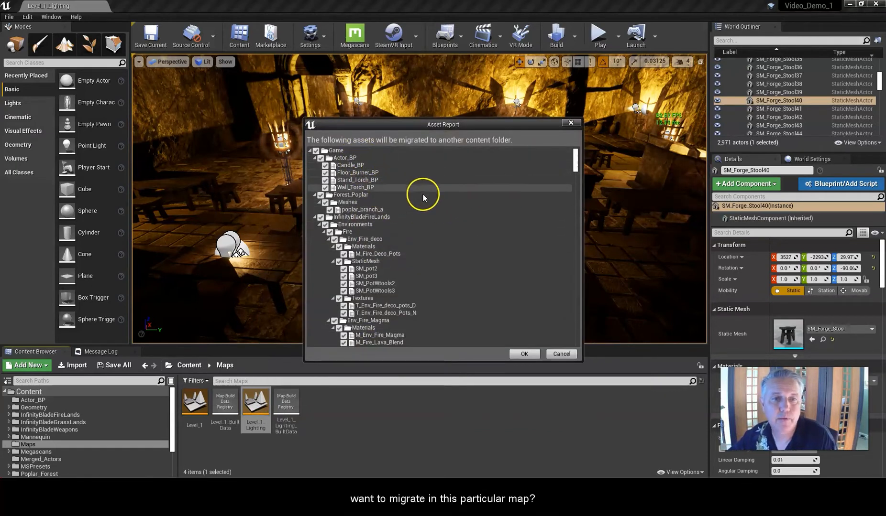
mouse_move(574, 158)
mouse_down()
mouse_move(560, 340)
mouse_move(573, 158)
mouse_up()
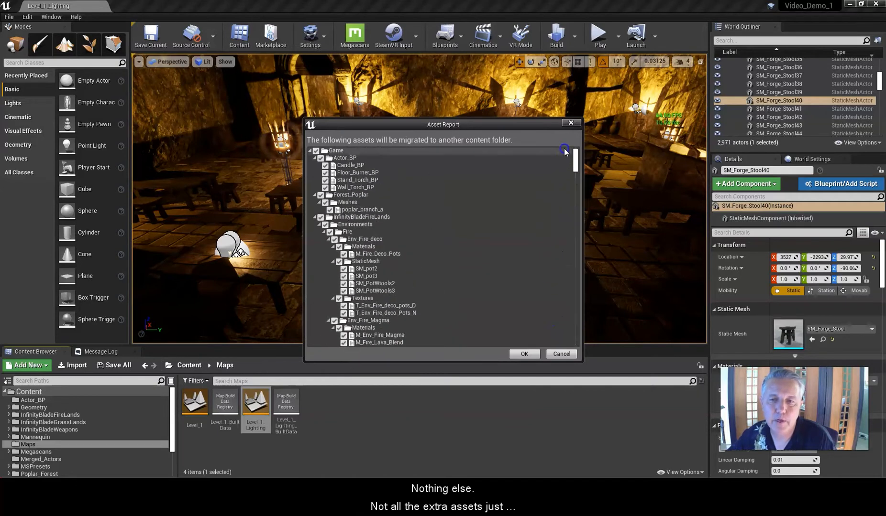
click(522, 354)
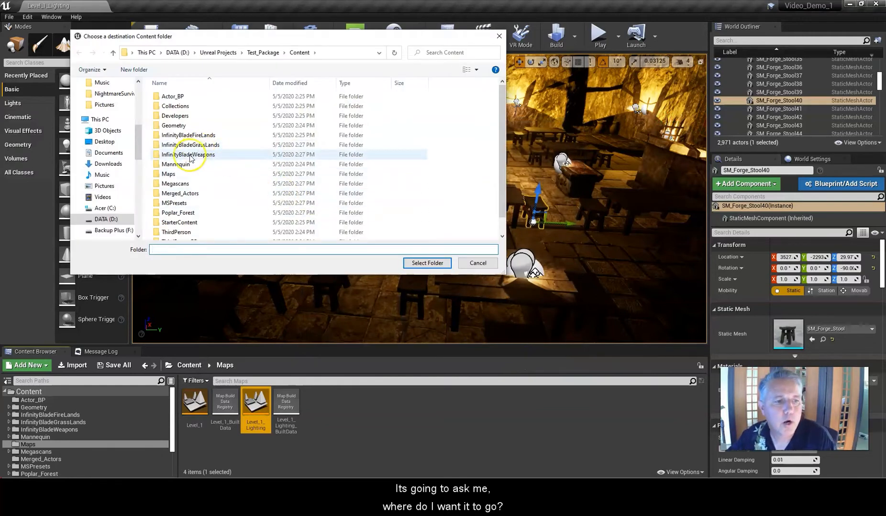
Migrate the assets into the Content folder of D:\Unreal Projects\Demo_Package, overwriting all assets that already exist there.
click(234, 53)
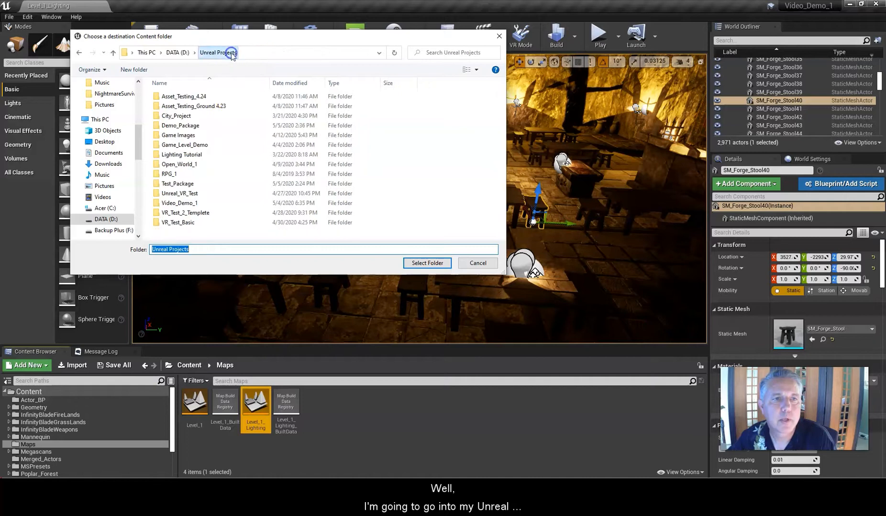
double_click(180, 125)
click(181, 107)
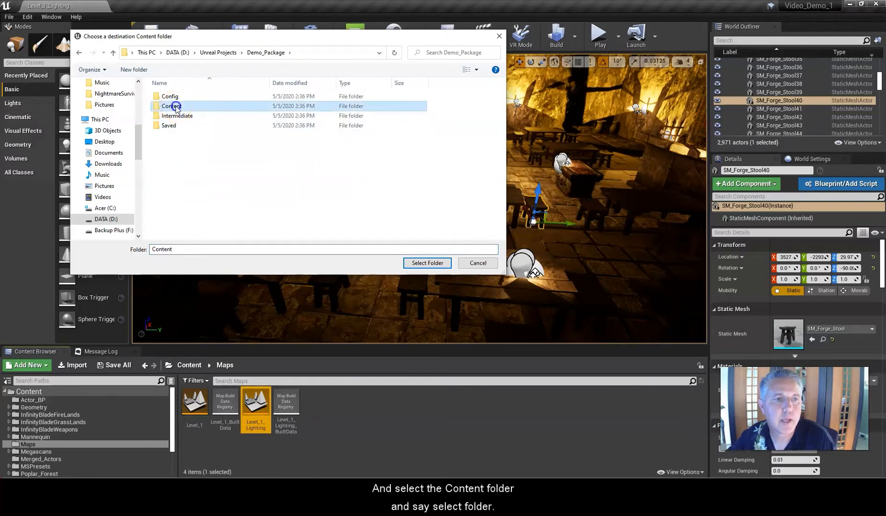
click(419, 264)
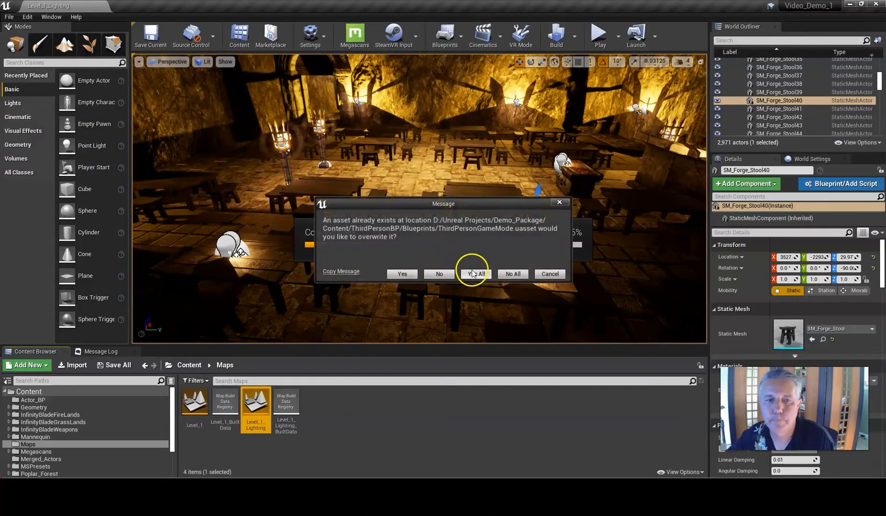
click(476, 274)
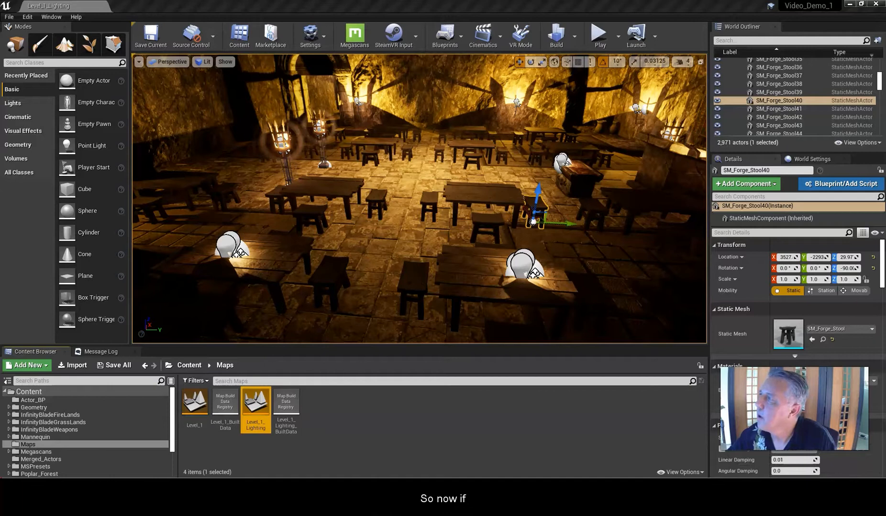
Switch to the Demo_Package editor and inspect the migrated Maps folder and the static meshes in InfinityBladeGrassLands' Env_Plains_Ruins.
drag(885, 139, 479, 3)
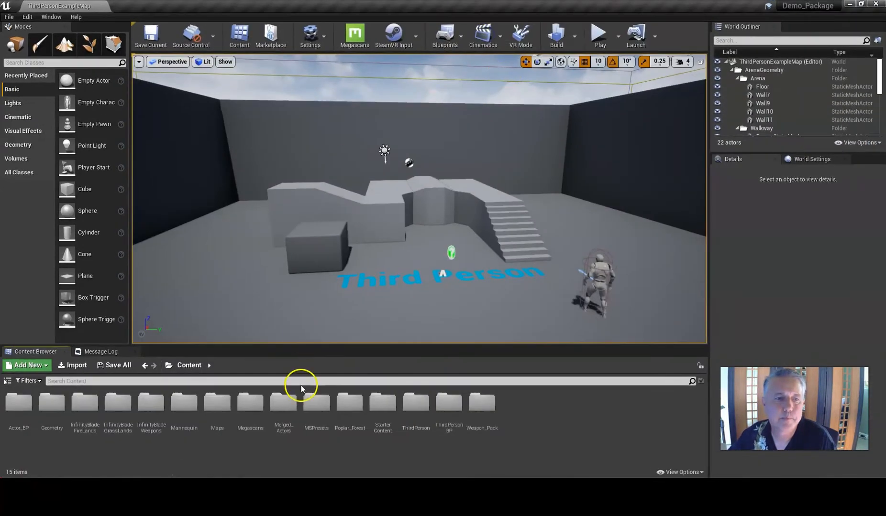
double_click(214, 409)
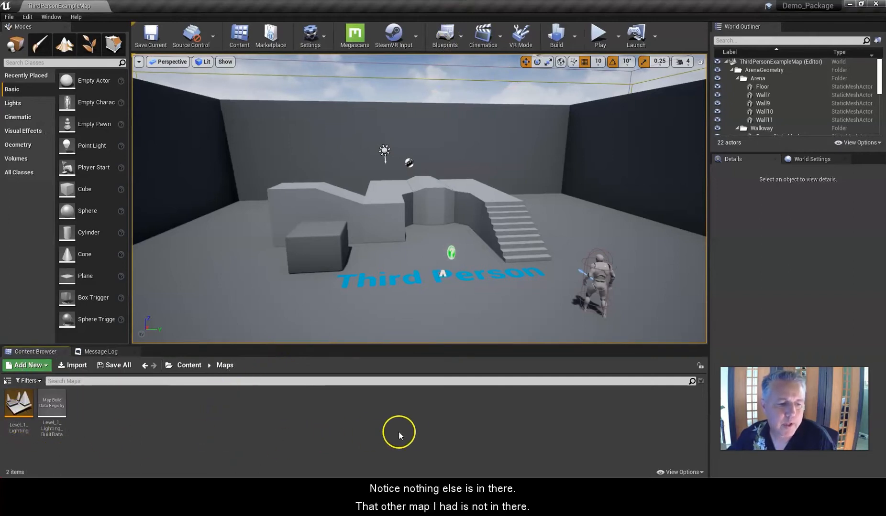
click(184, 368)
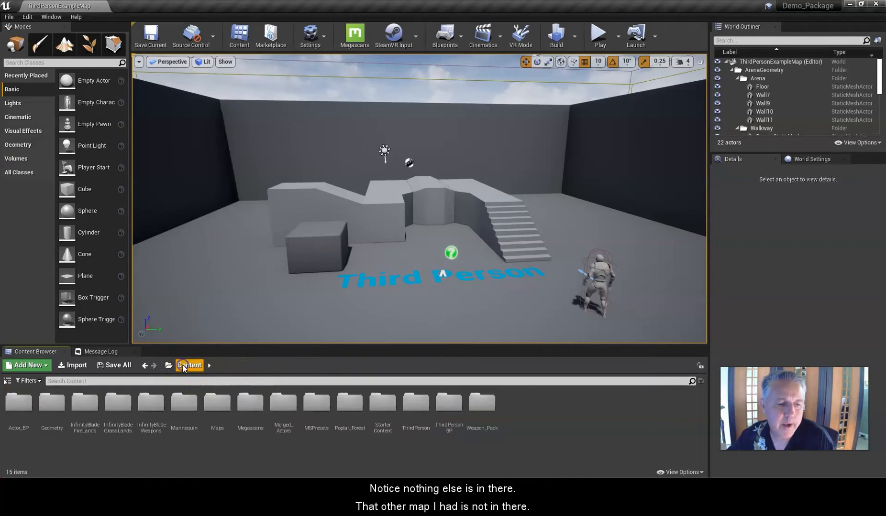
double_click(120, 406)
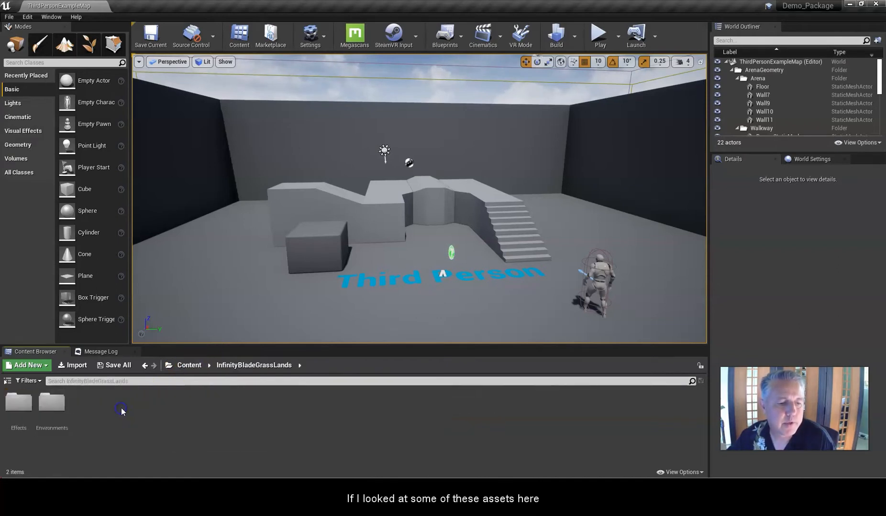
double_click(55, 408)
double_click(65, 411)
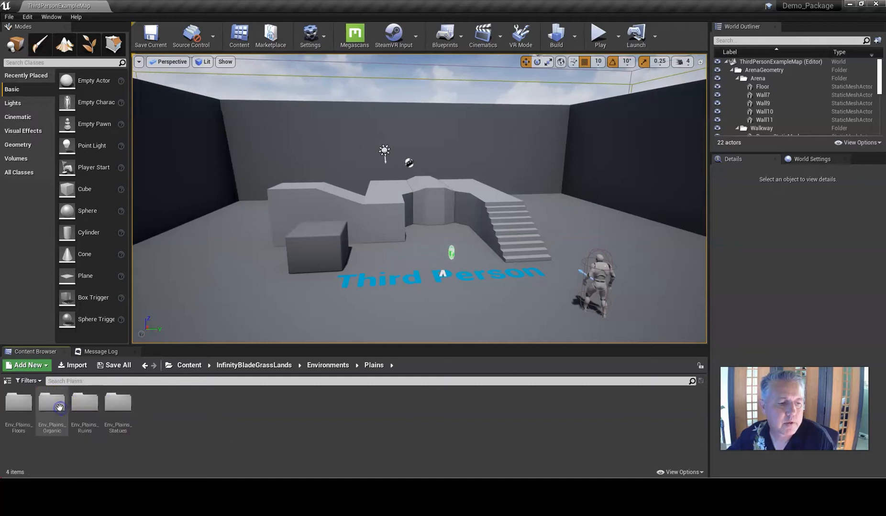
double_click(91, 409)
click(56, 412)
double_click(56, 412)
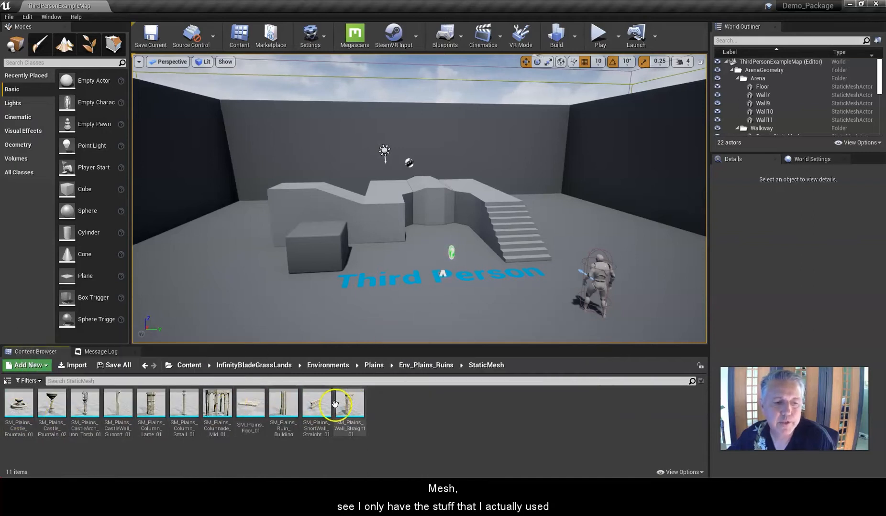
Open the Level_1_Lighting map from the Maps folder and view the great hall.
click(188, 365)
double_click(213, 407)
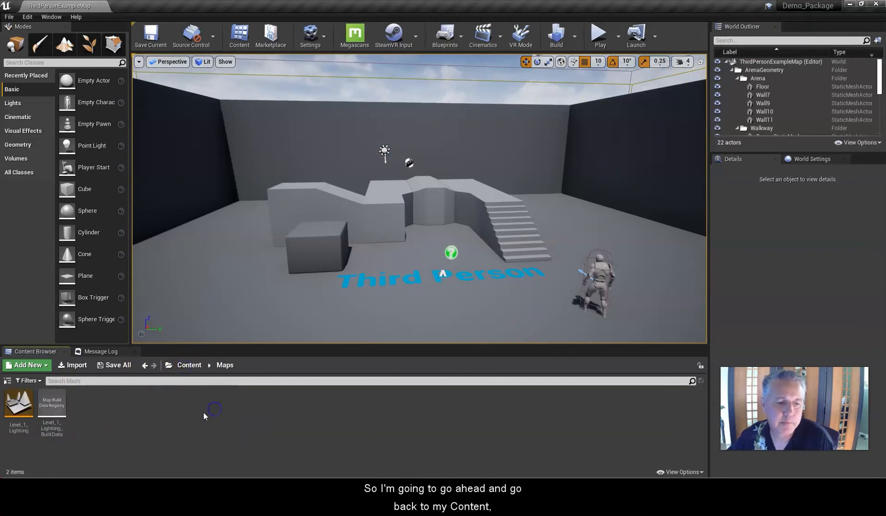
double_click(19, 405)
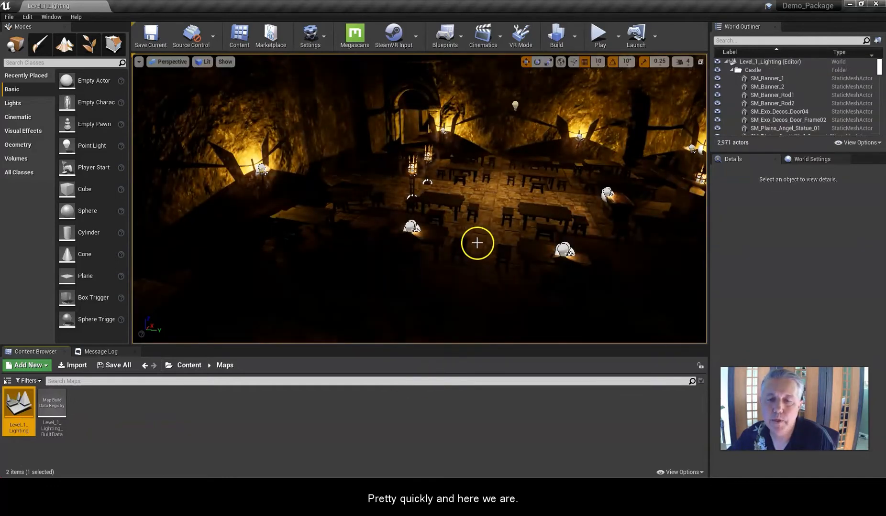
double_click(468, 4)
drag(464, 87, 448, 1)
mouse_move(453, 214)
right_down()
mouse_move(465, 232)
mouse_move(528, 233)
mouse_move(583, 218)
mouse_move(514, 204)
mouse_move(452, 202)
mouse_move(518, 227)
mouse_move(585, 216)
mouse_move(592, 229)
mouse_move(623, 164)
mouse_move(332, 204)
mouse_move(340, 205)
mouse_move(336, 199)
mouse_move(335, 211)
mouse_move(334, 192)
mouse_move(439, 202)
mouse_move(419, 198)
mouse_move(358, 192)
mouse_move(468, 214)
mouse_move(457, 218)
right_up()
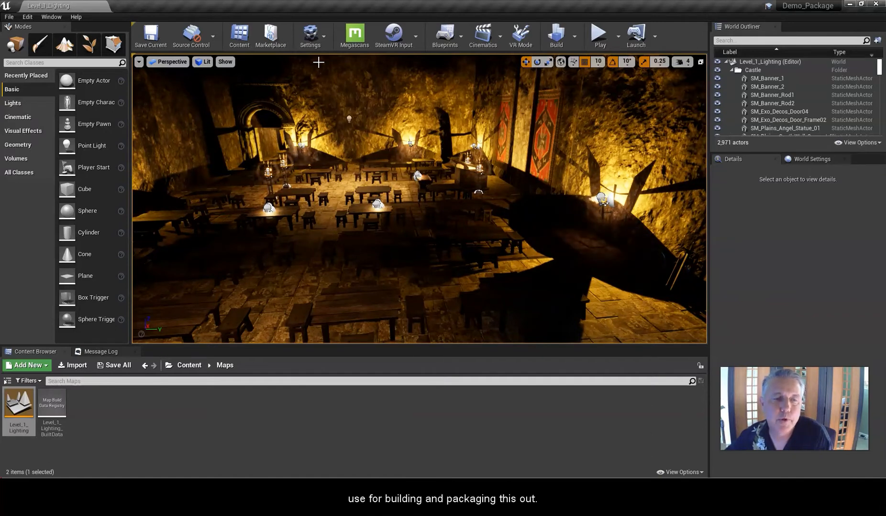
Return to the Video_Demo_1 project, display its root Content folder, and close its editor, leaving Demo_Package maximized.
drag(337, 4, 348, 136)
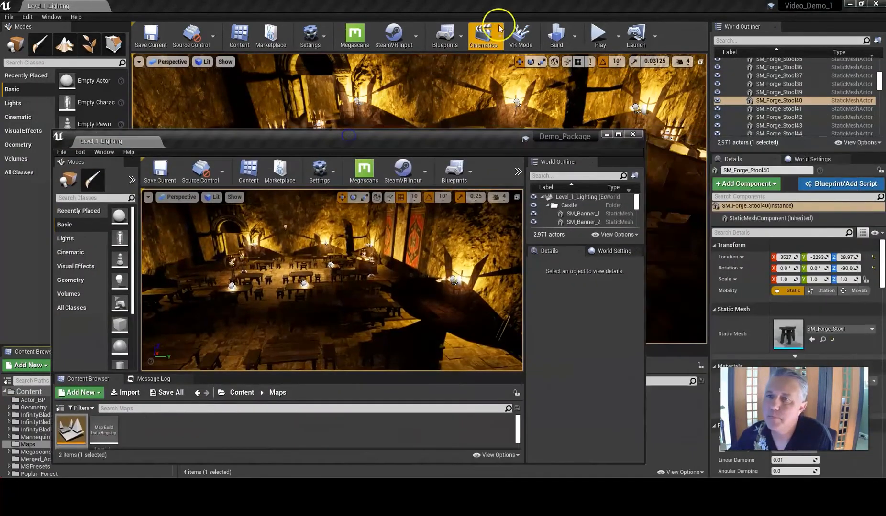
click(498, 7)
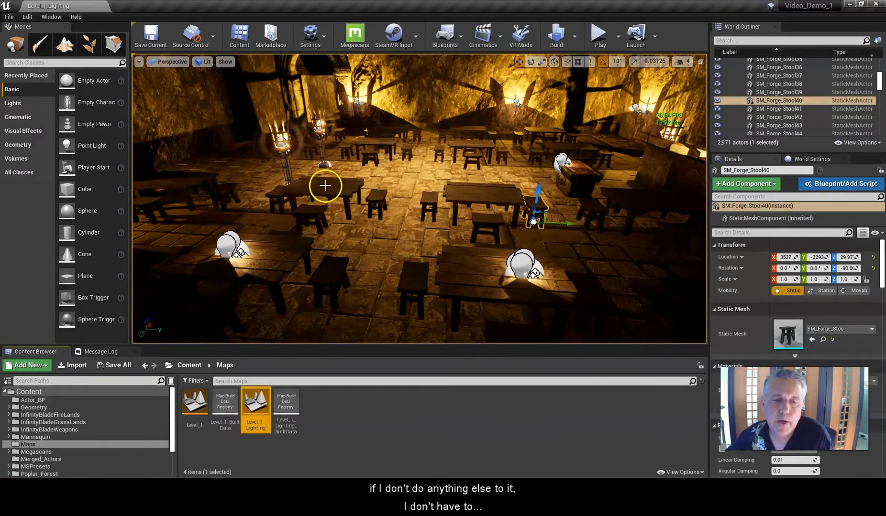
click(184, 366)
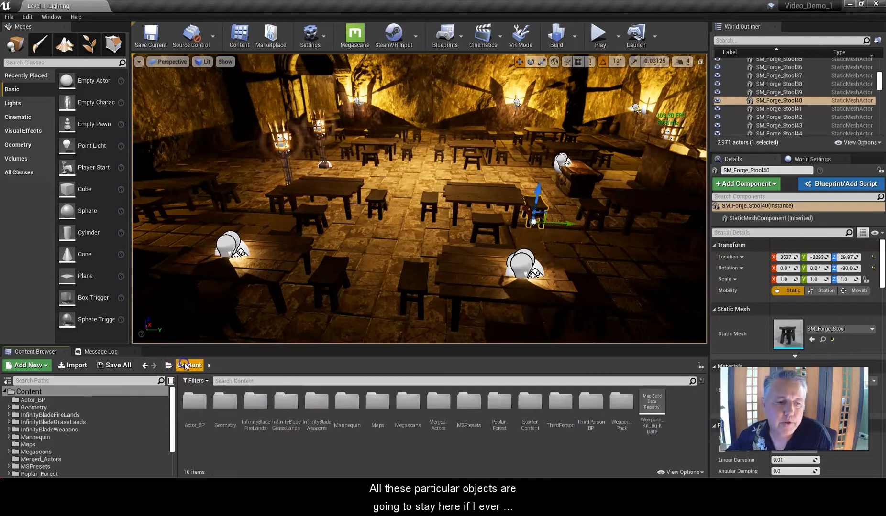
click(375, 411)
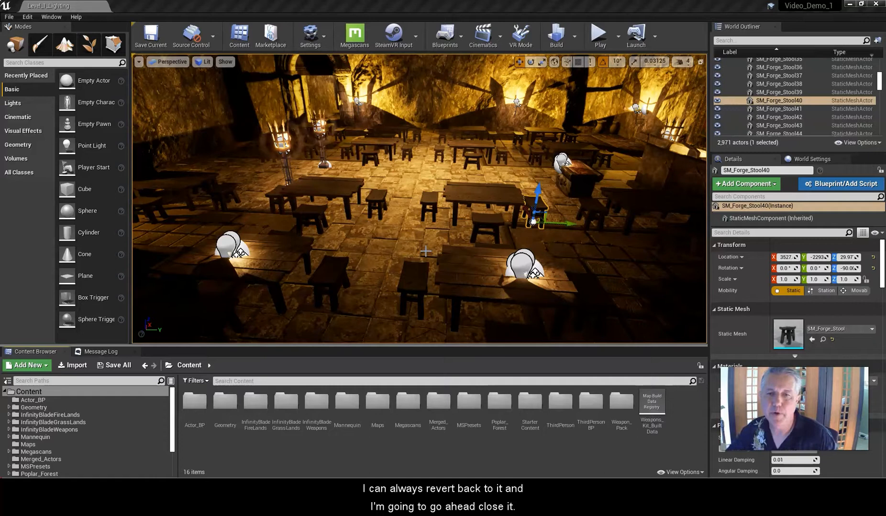
click(875, 4)
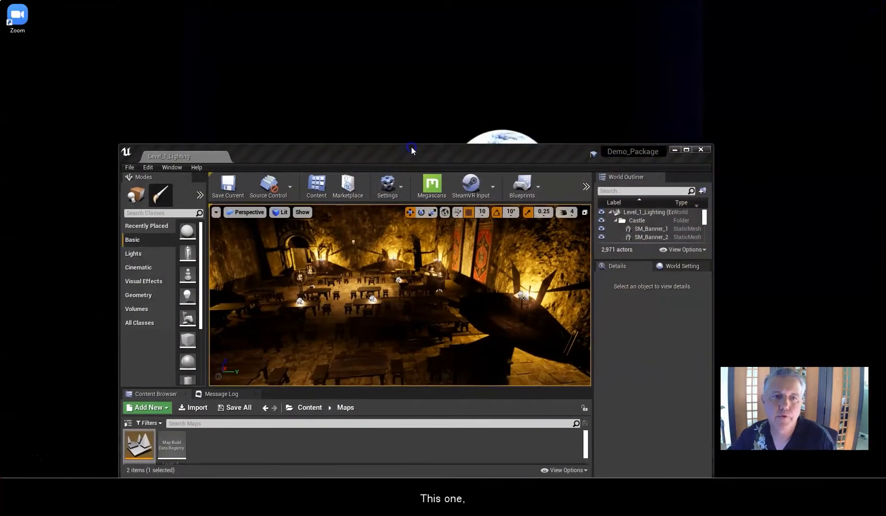
double_click(411, 149)
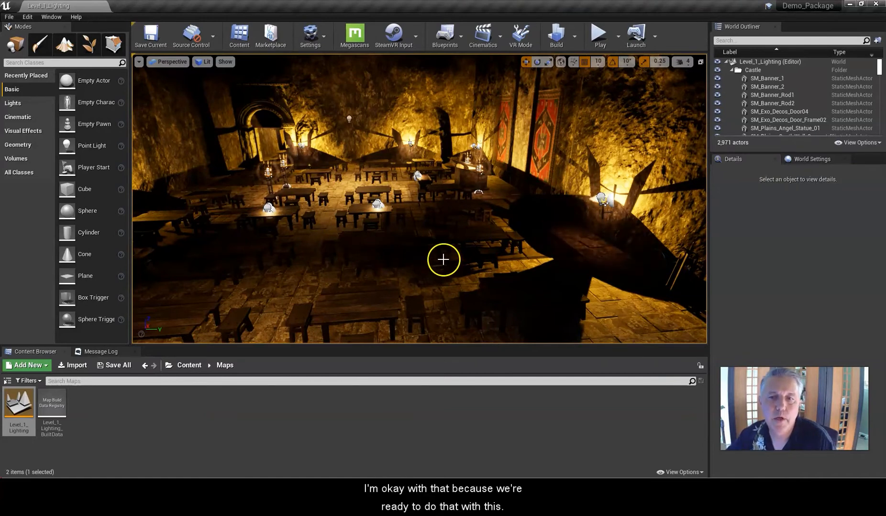
Play-test the level by running the character from the great hall into the courtyard, and end the play session.
mouse_move(402, 250)
right_down()
mouse_move(298, 267)
mouse_move(364, 241)
mouse_move(405, 248)
right_up()
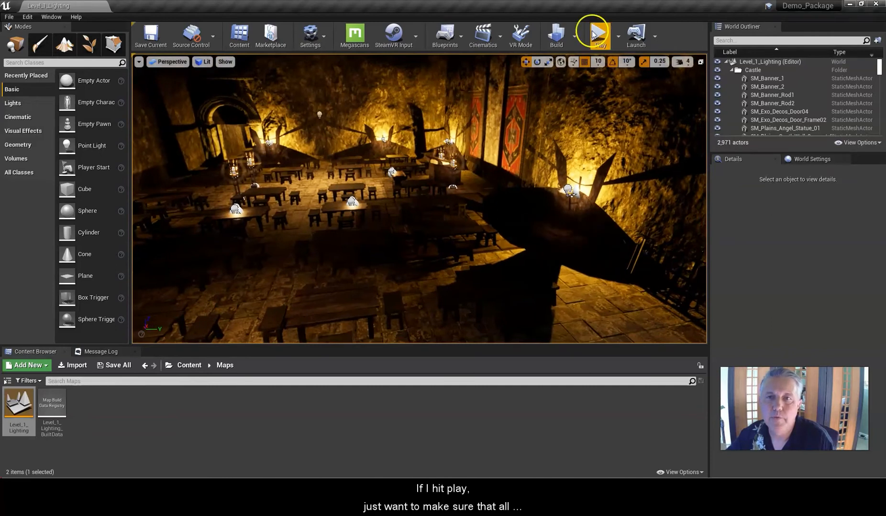
click(394, 239)
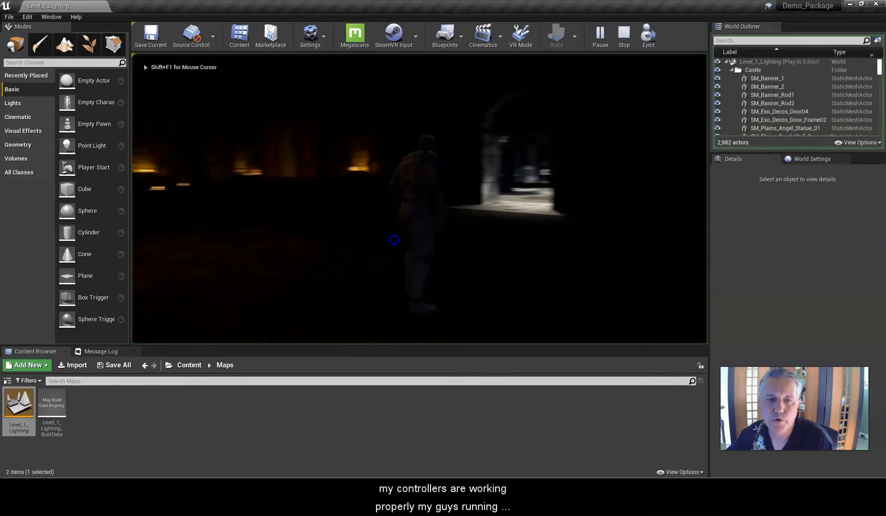
key(w)
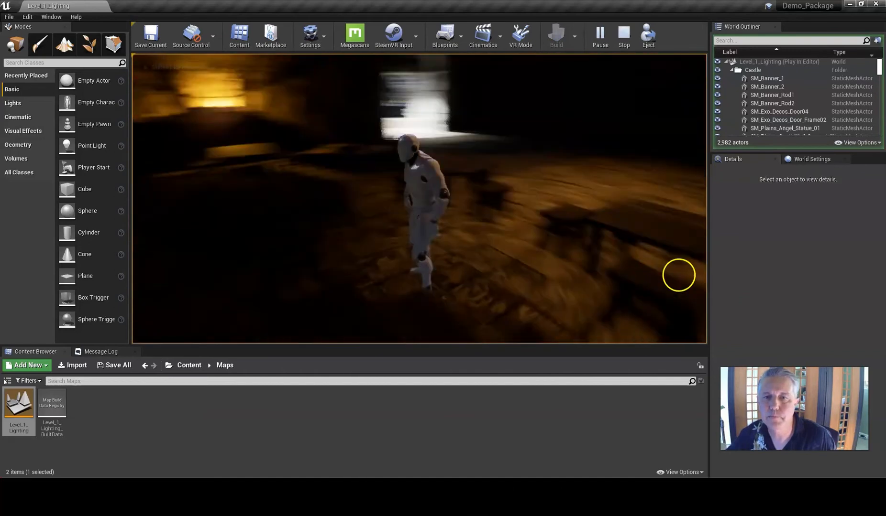
key(w)
key(w)
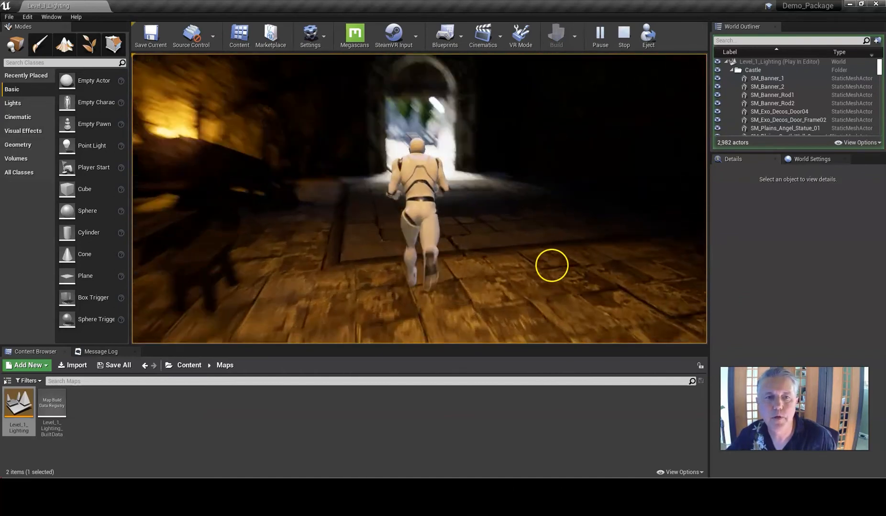
key(w)
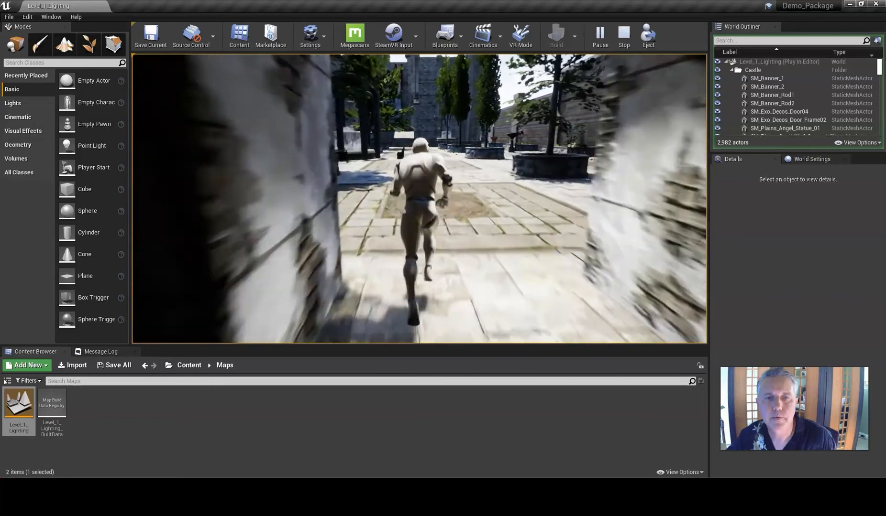
key(w)
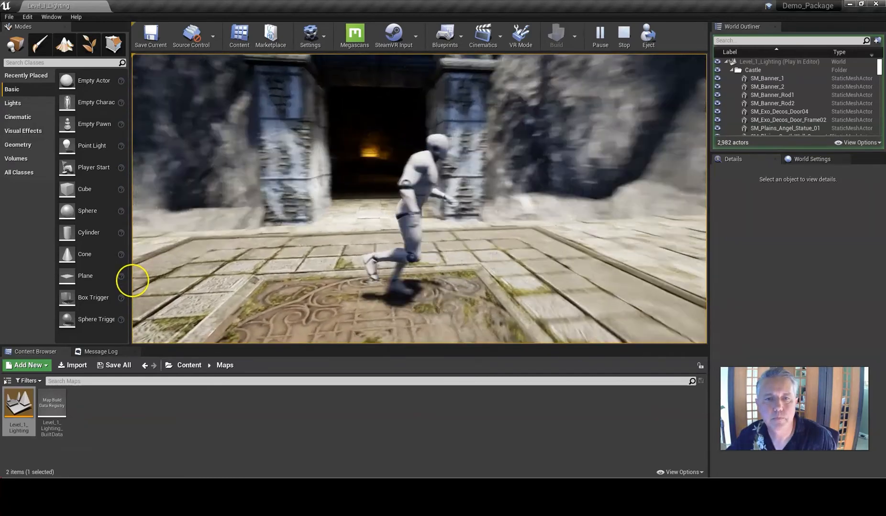
key(Escape)
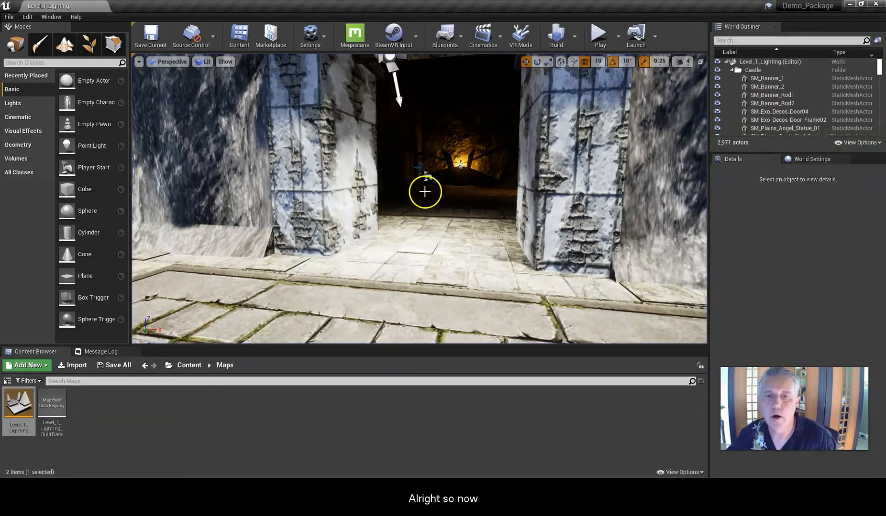
Set the build configuration to Shipping in the project's packaging settings.
scroll(433, 184, up, 5)
right_drag(477, 146, 625, 127)
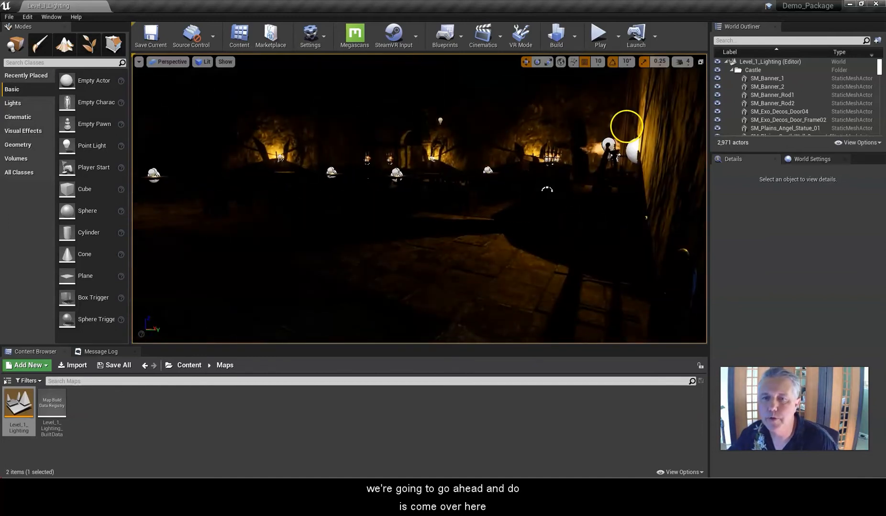
click(8, 18)
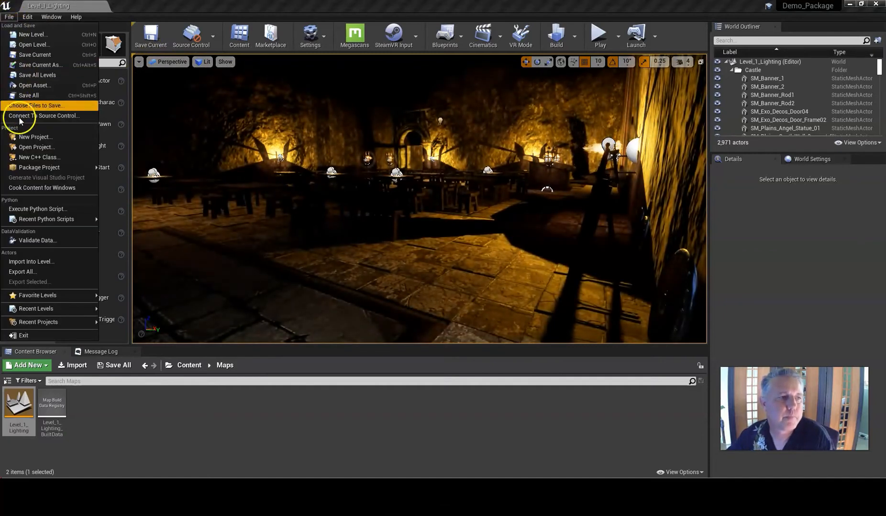
mouse_move(26, 167)
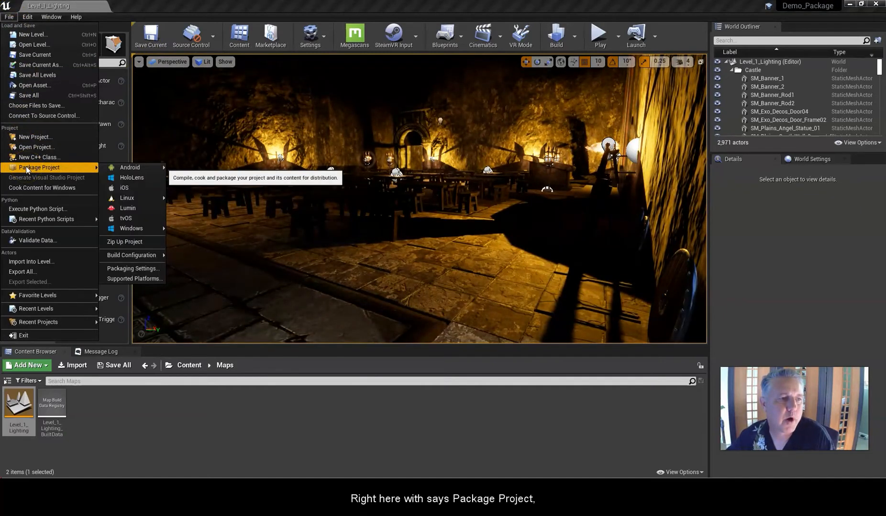
mouse_move(131, 170)
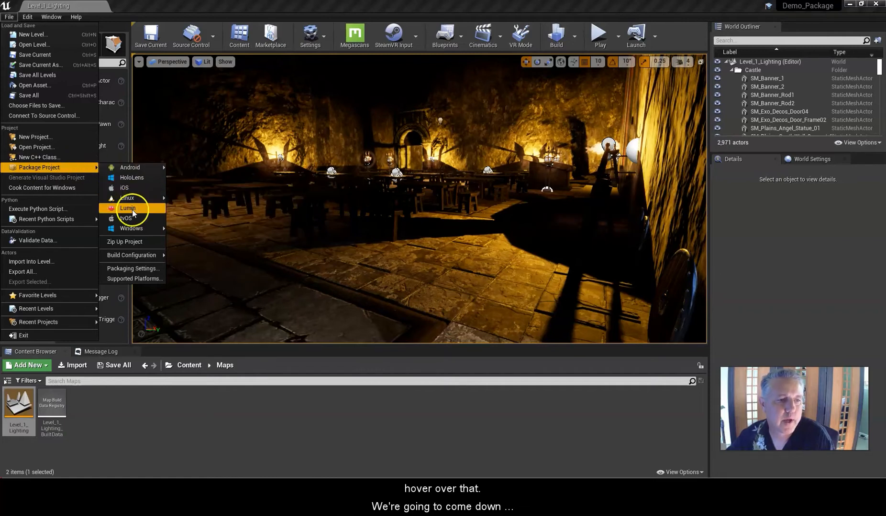
click(132, 269)
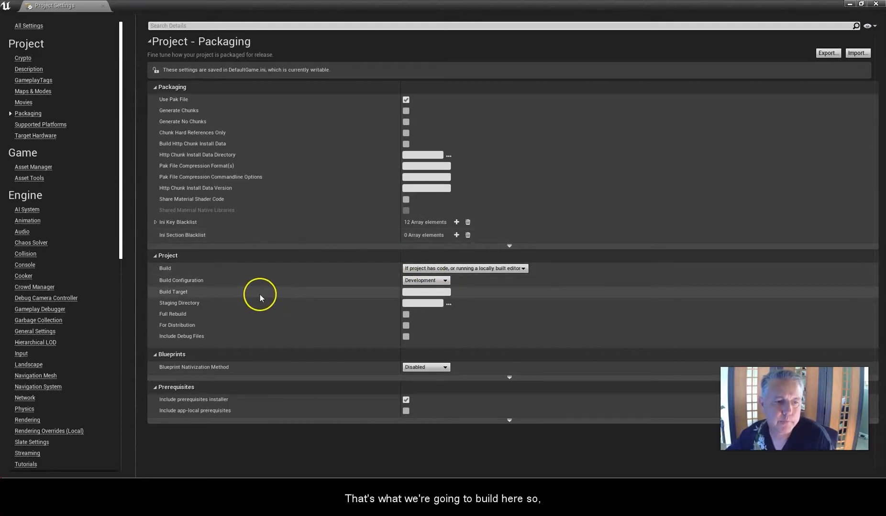
click(444, 281)
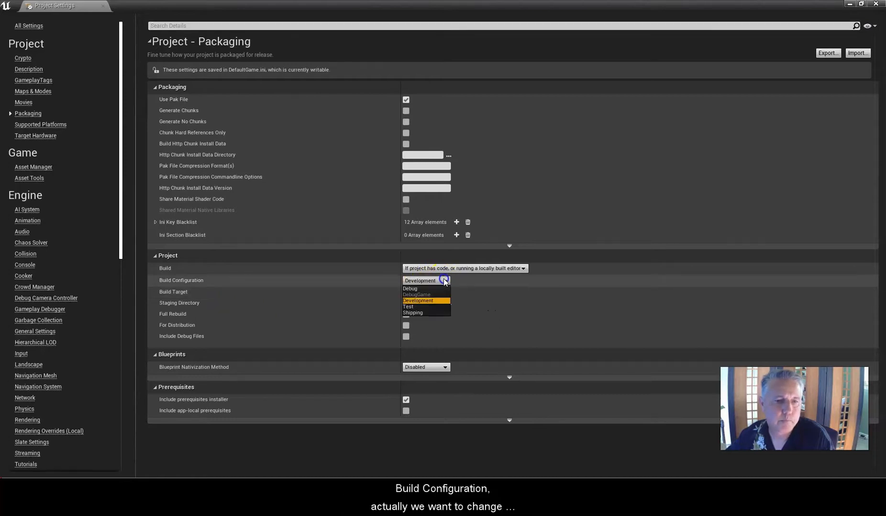
click(421, 313)
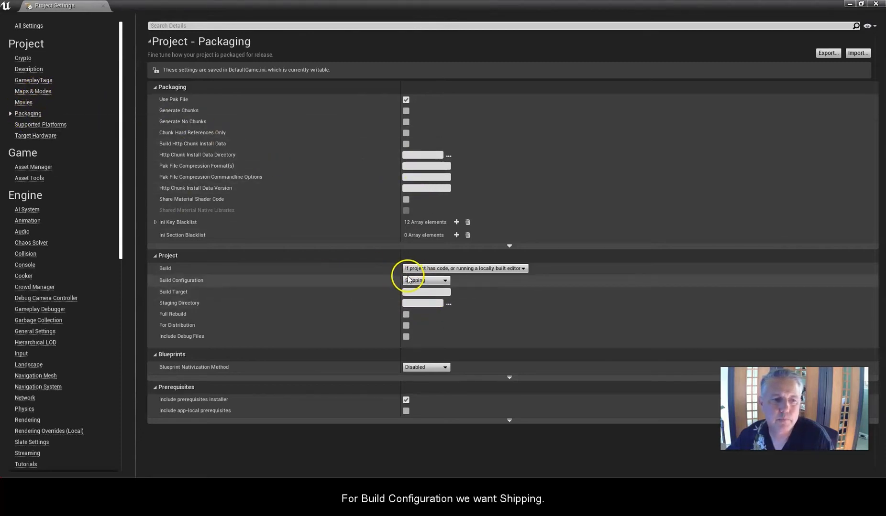
Set both the Editor Startup Map and the Game Default Map to Level_1_Lighting in the project's Maps & Modes settings.
click(31, 92)
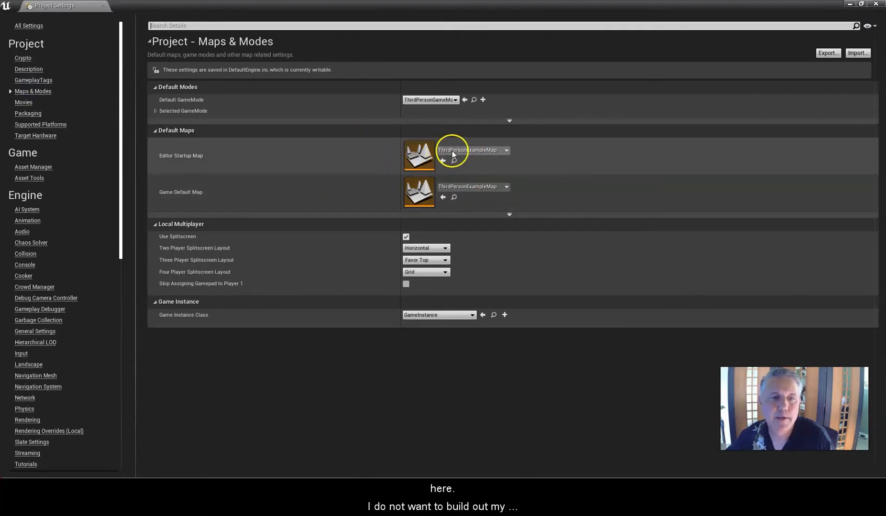
click(503, 152)
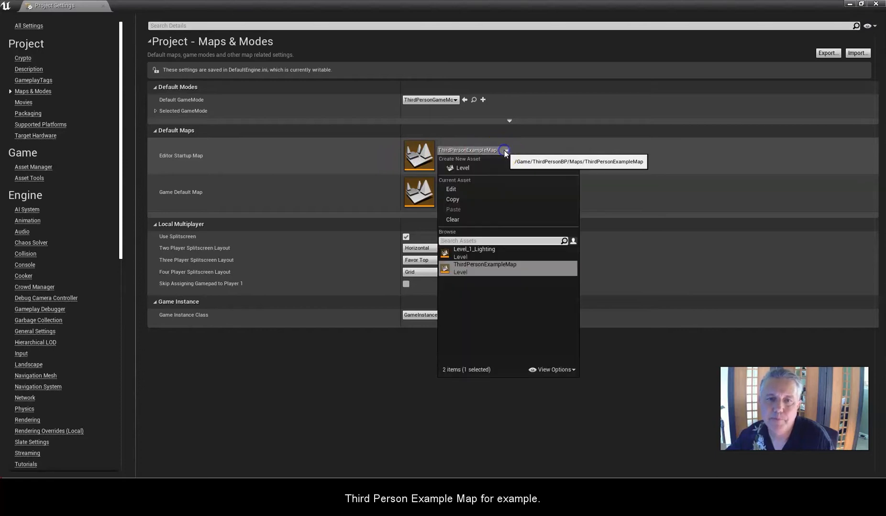
click(480, 250)
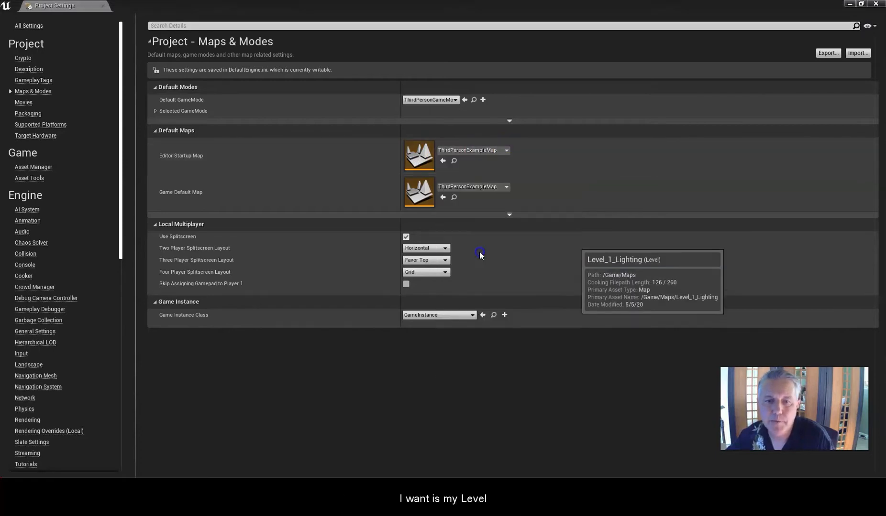
click(506, 188)
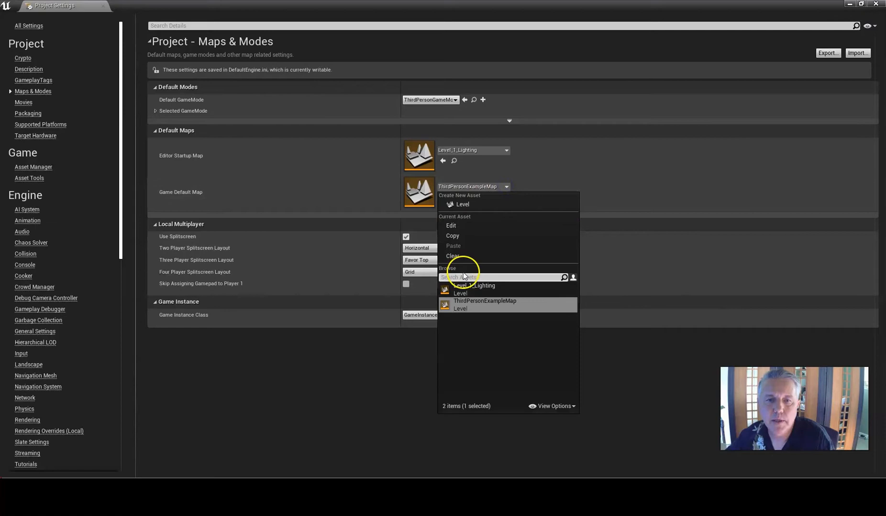
click(464, 290)
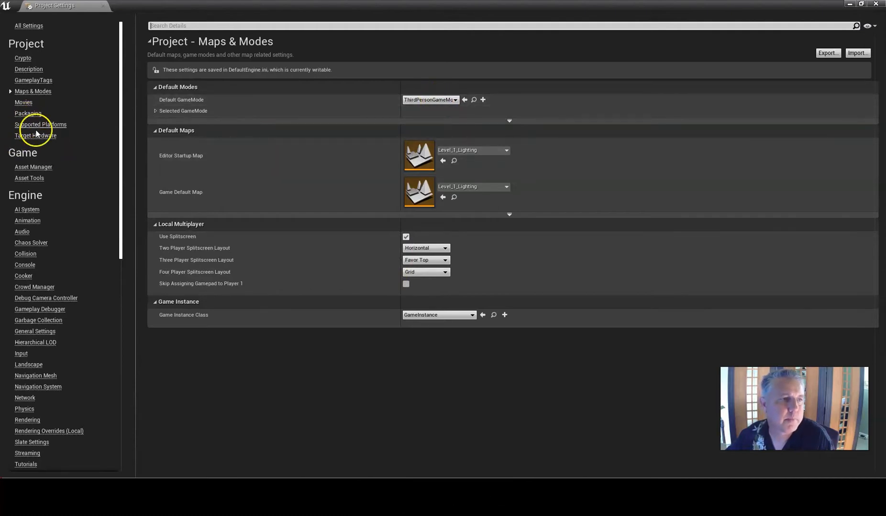
Review the Input, Target Hardware, Description, GameplayTags, Asset Manager, Asset Tools and Rendering project settings, and close Project Settings.
scroll(28, 266, down, 1)
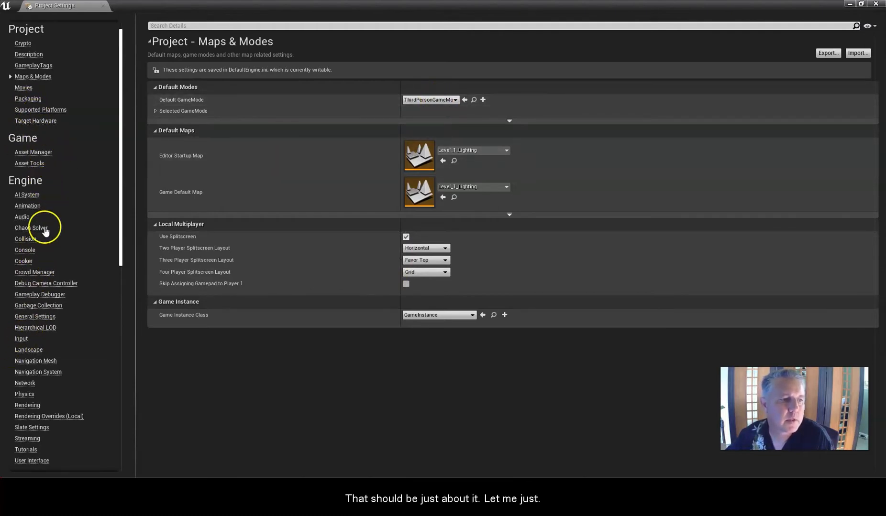
click(21, 340)
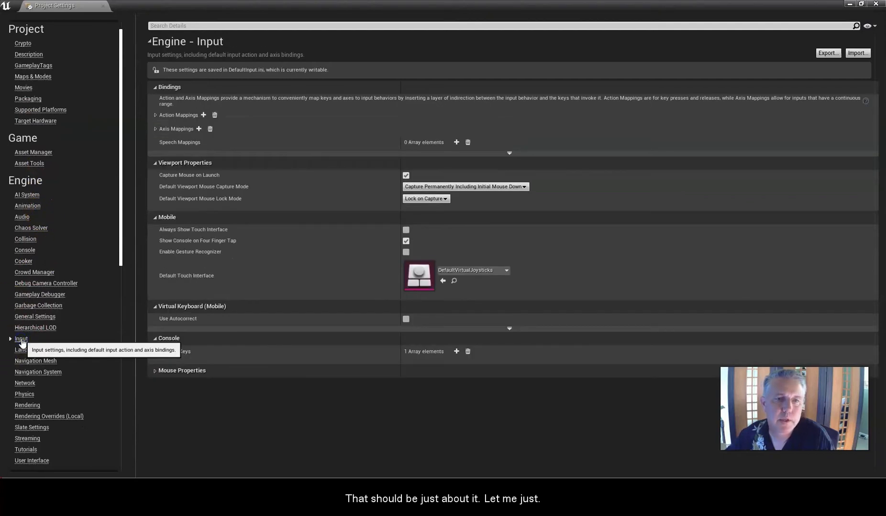
scroll(46, 261, up, 1)
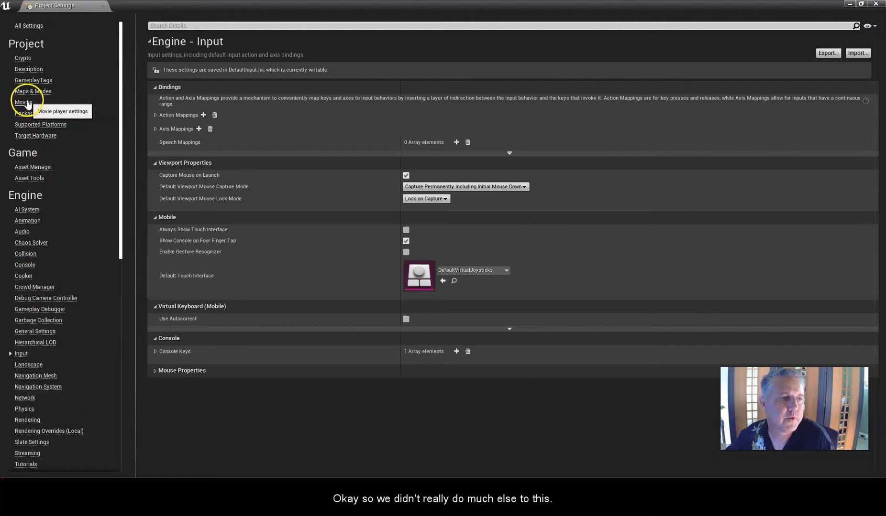
click(27, 136)
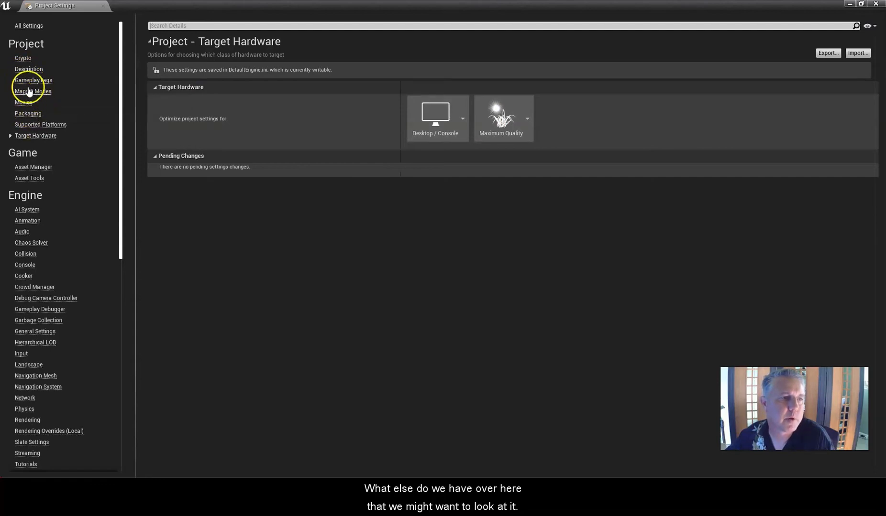
click(27, 70)
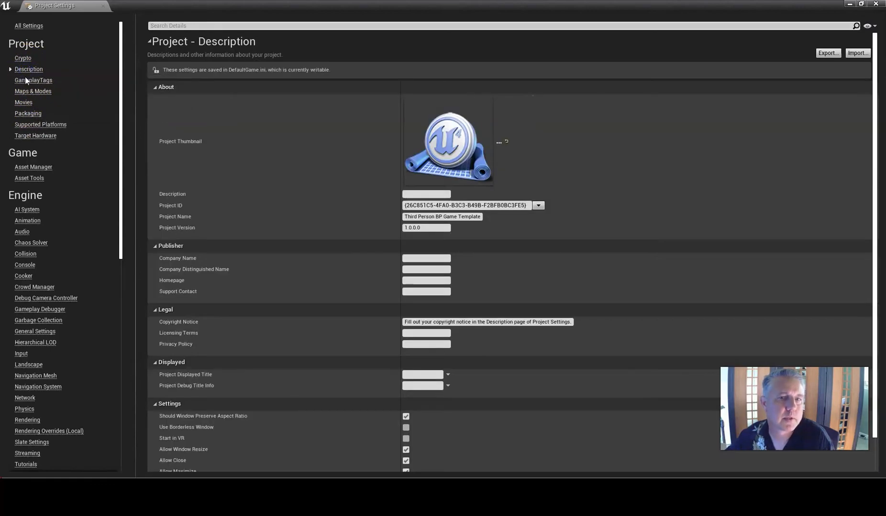
click(27, 81)
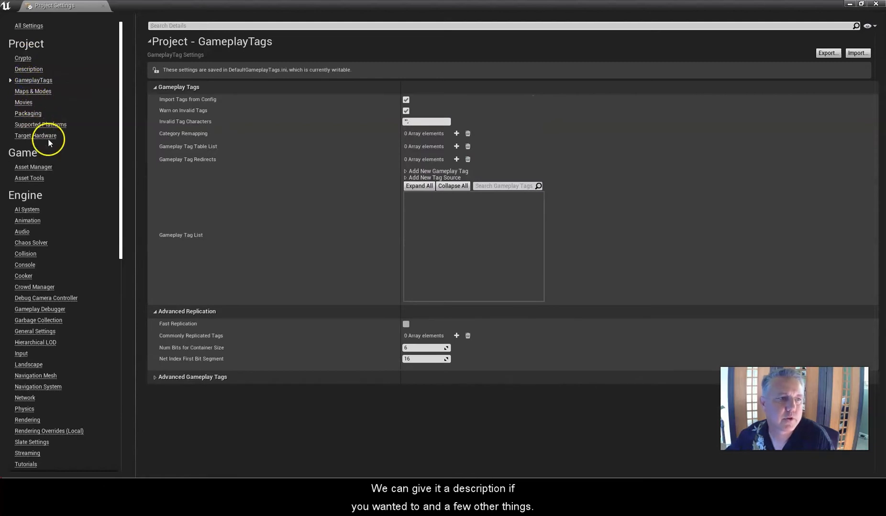
click(33, 167)
click(32, 178)
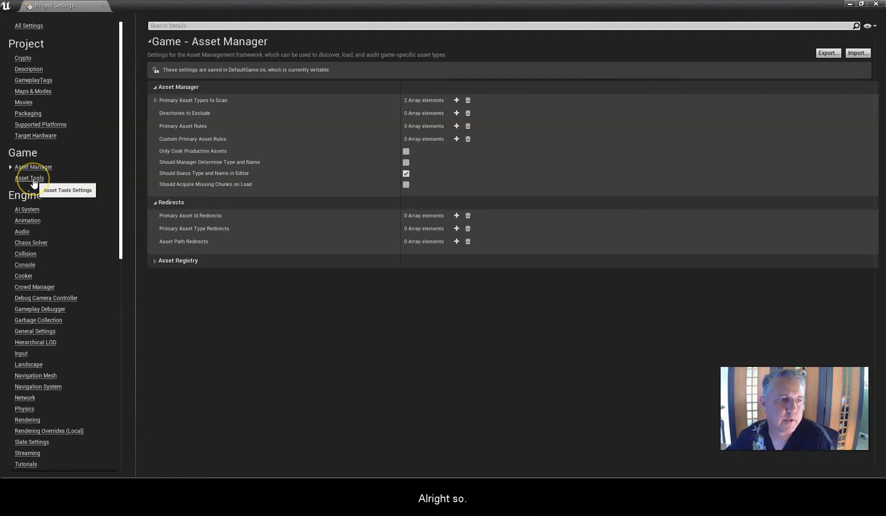
scroll(59, 201, down, 2)
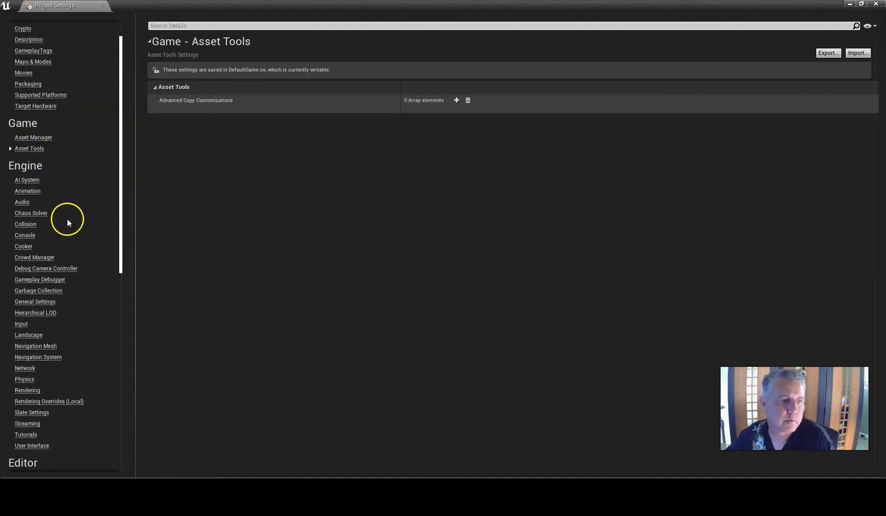
scroll(67, 223, down, 1)
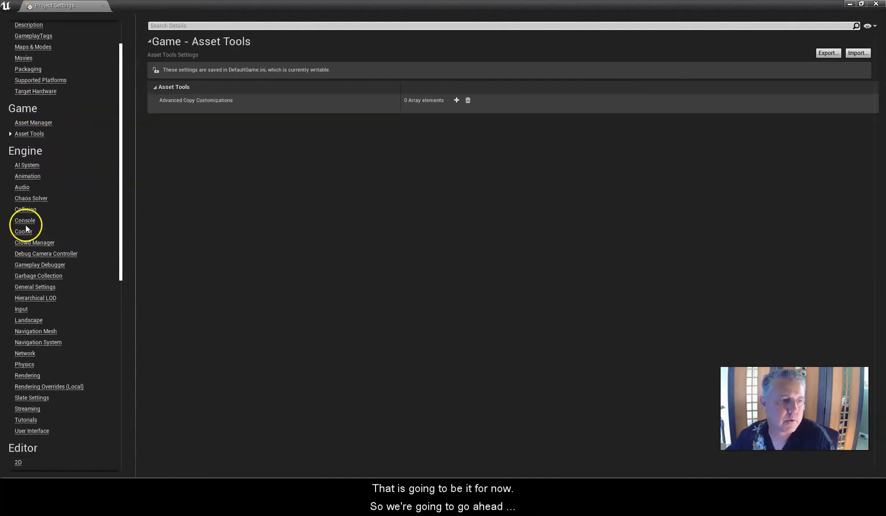
click(27, 376)
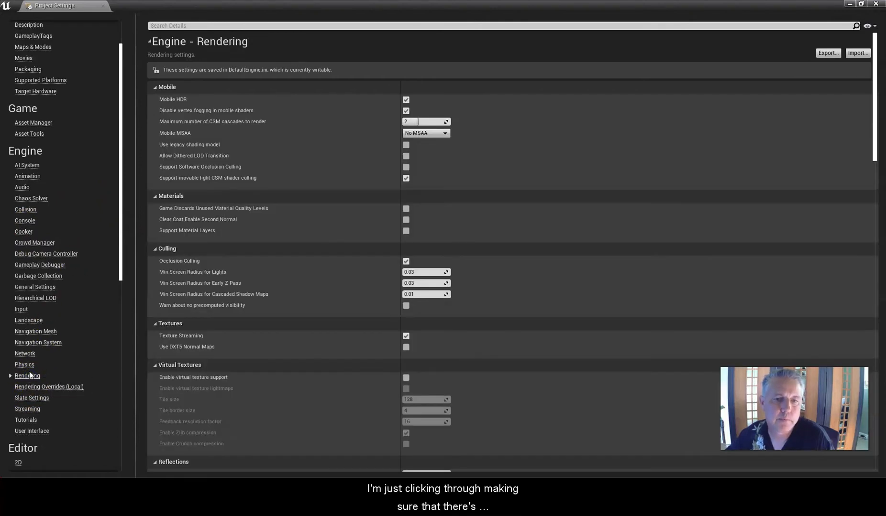
scroll(52, 277, down, 17)
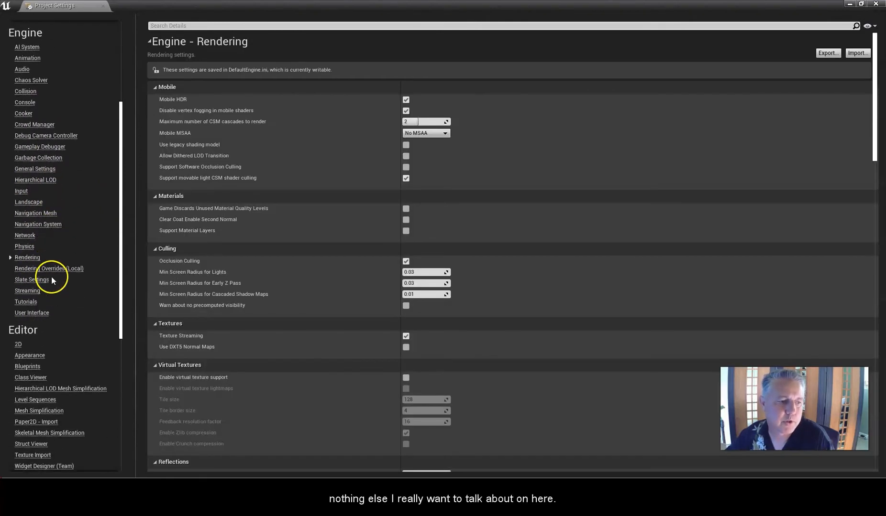
scroll(52, 293, down, 9)
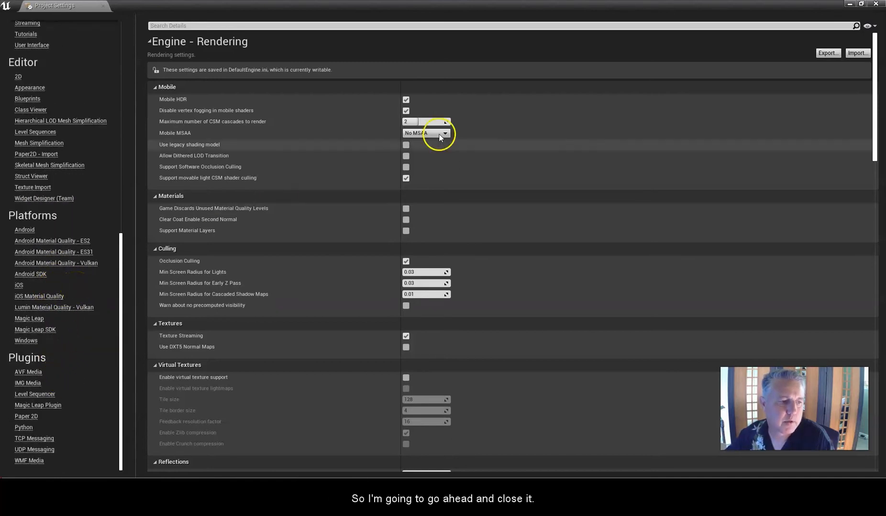
click(877, 4)
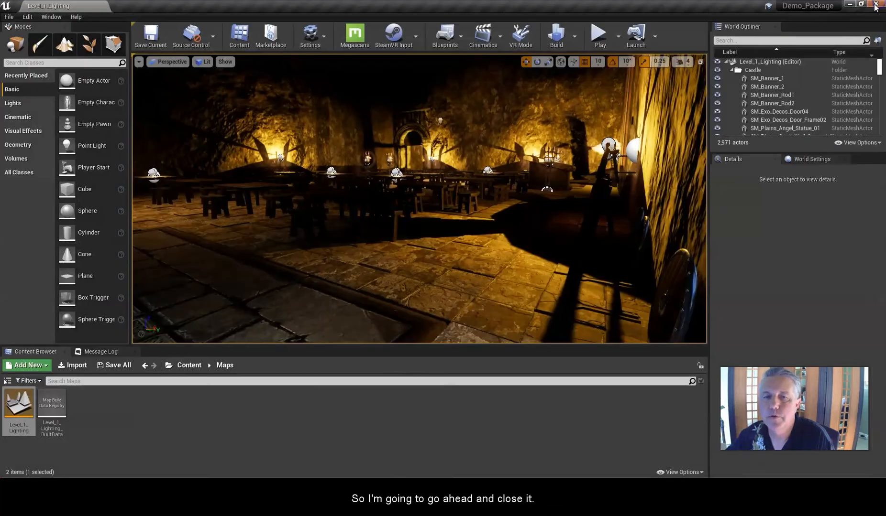
Start packaging the project for the Windows (64-bit) platform.
click(9, 17)
mouse_move(59, 167)
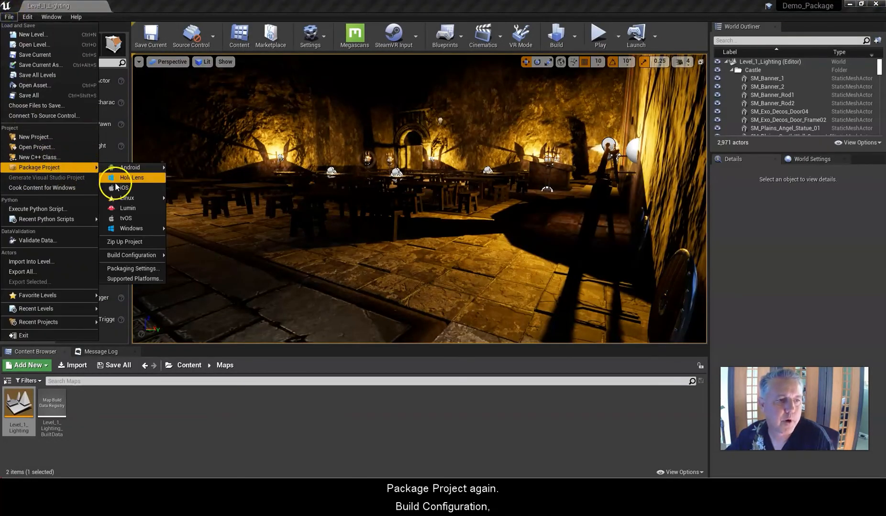
mouse_move(136, 256)
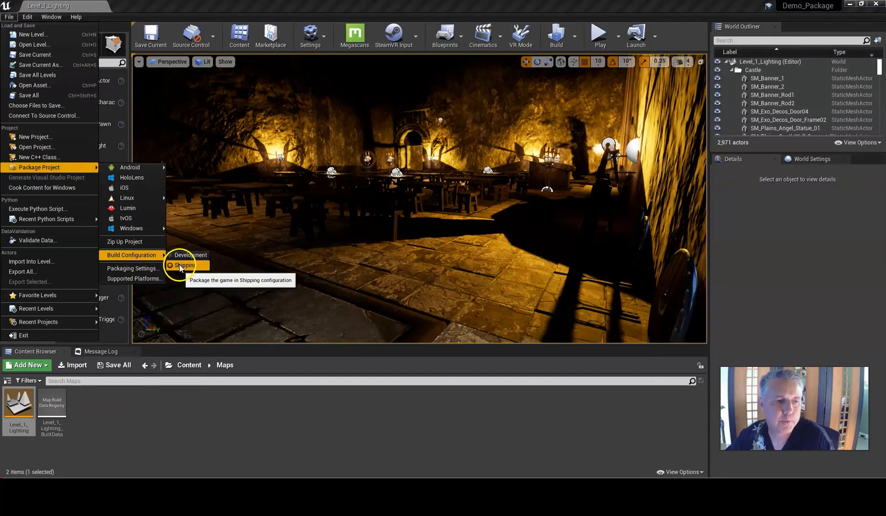
mouse_move(137, 229)
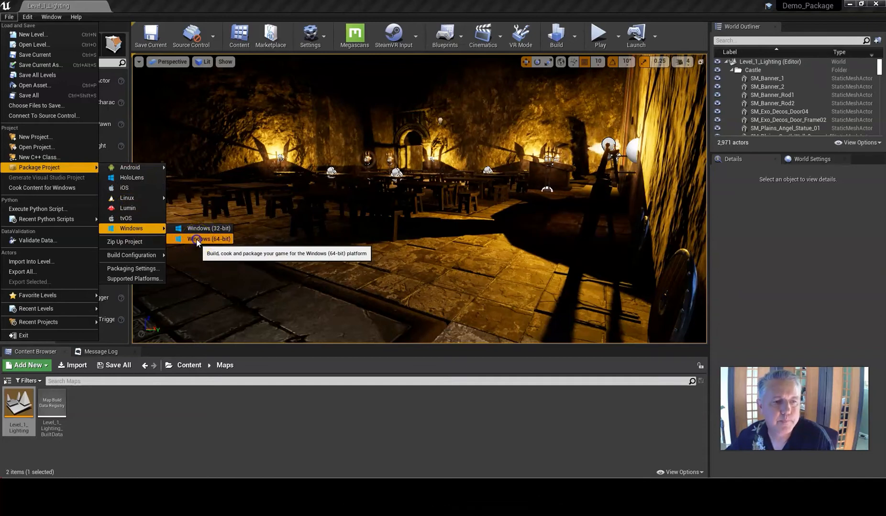
click(196, 238)
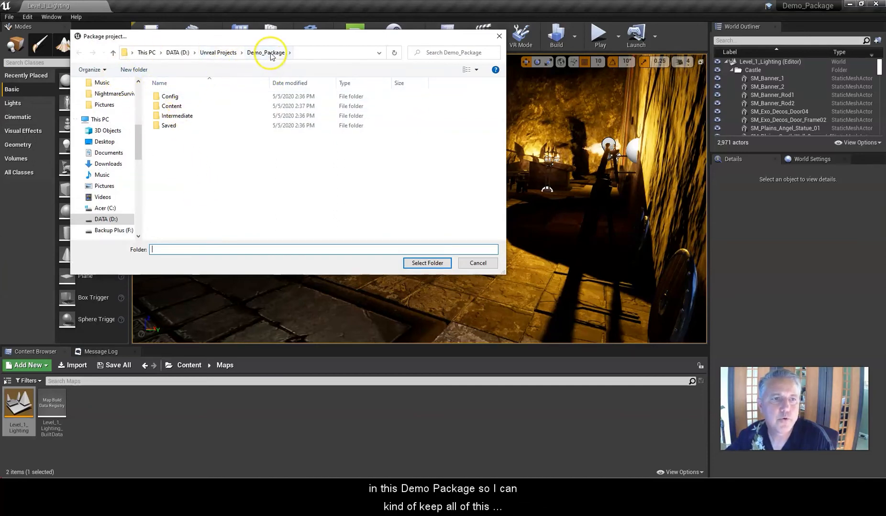
Create a Level_Demo folder inside the Demo_Package project folder and choose it as the packaging destination.
click(133, 71)
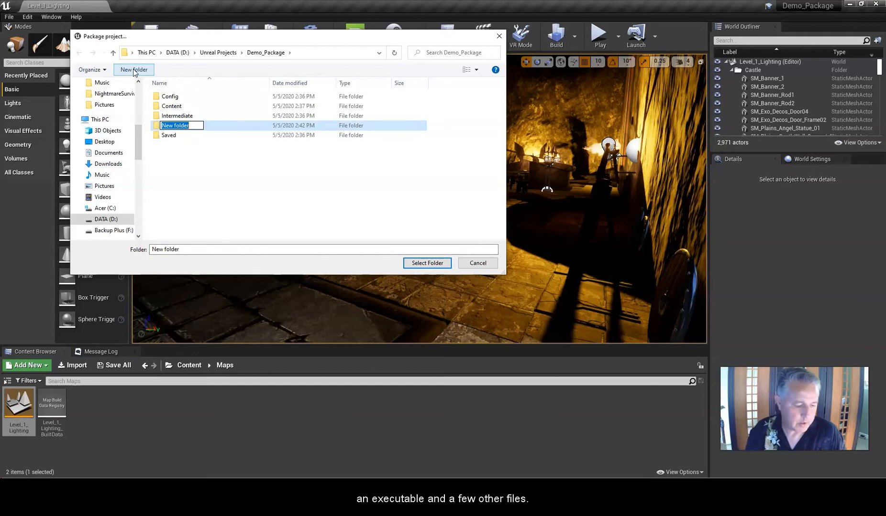
text(Le)
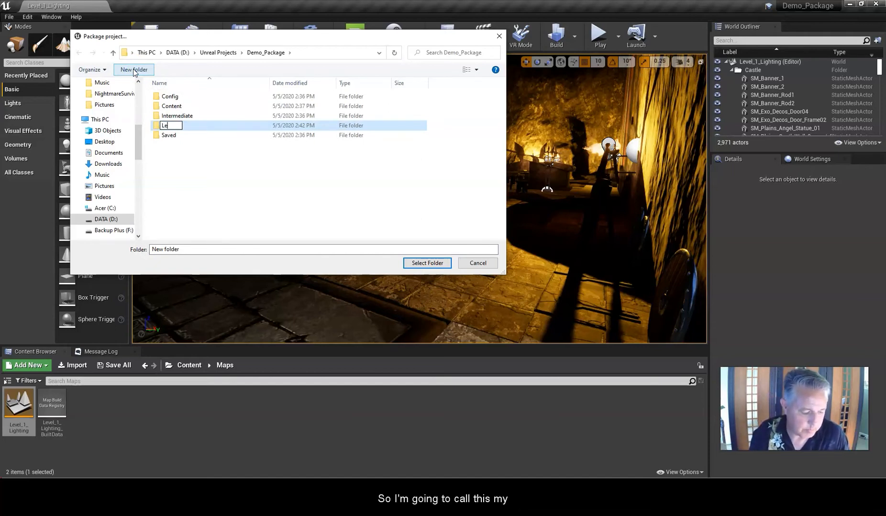
text(vel_Demo)
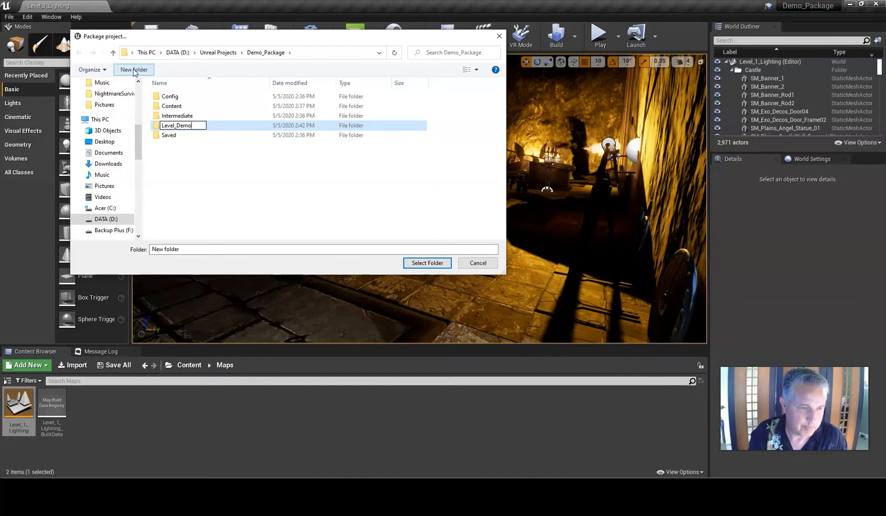
key(Return)
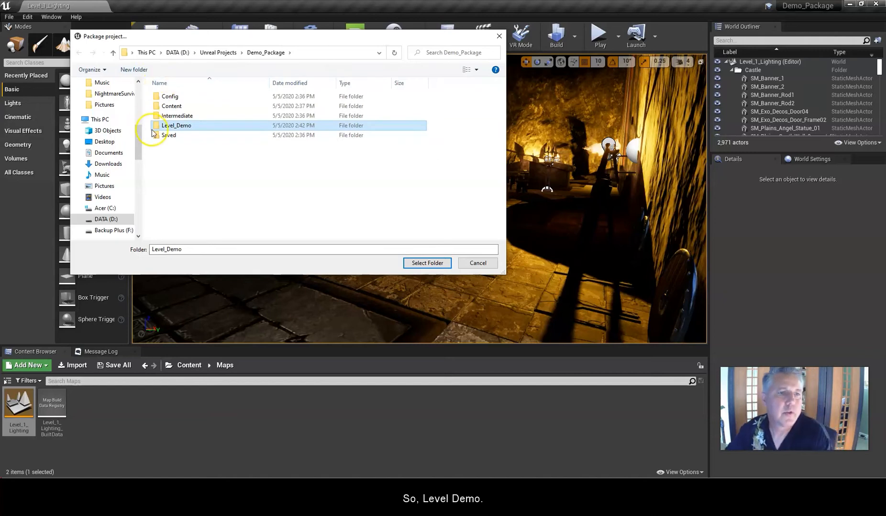
click(421, 262)
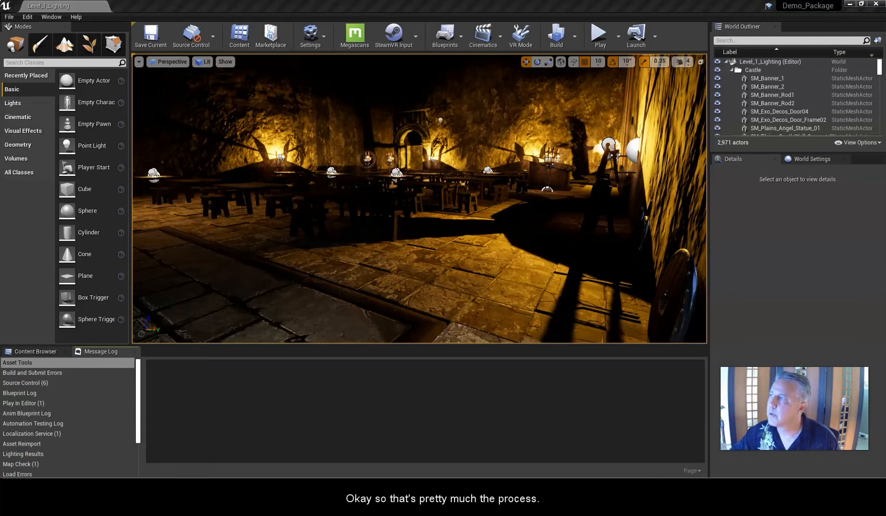
Bring the File Explorer window over the editor and browse from the Demo_Package folder through Level_Demo into WindowsNoEditor.
drag(884, 134, 472, 122)
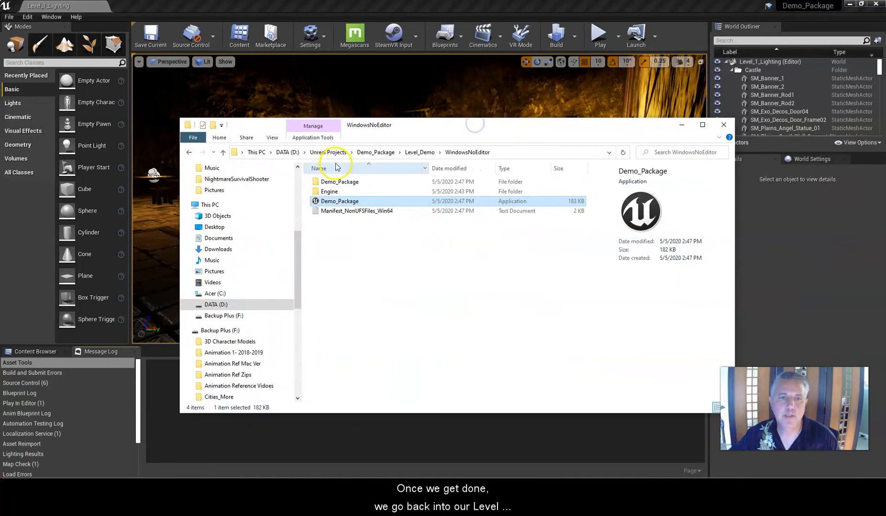
click(421, 153)
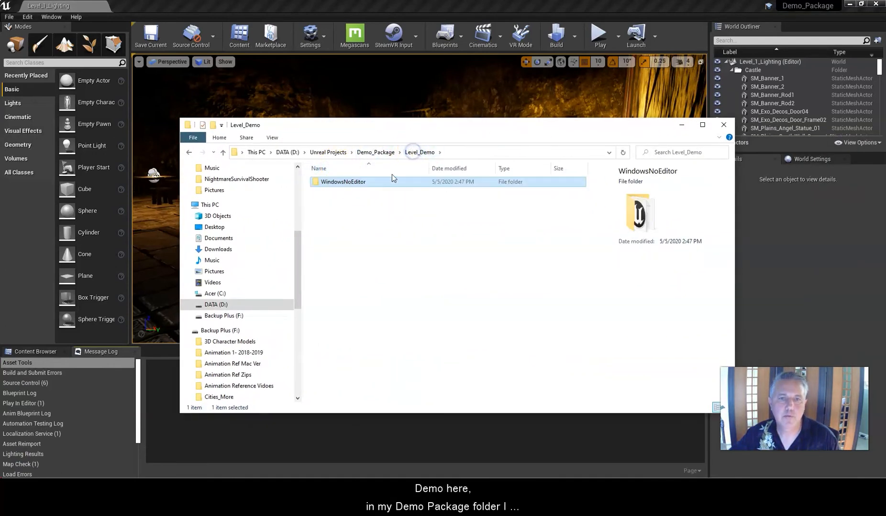
click(367, 152)
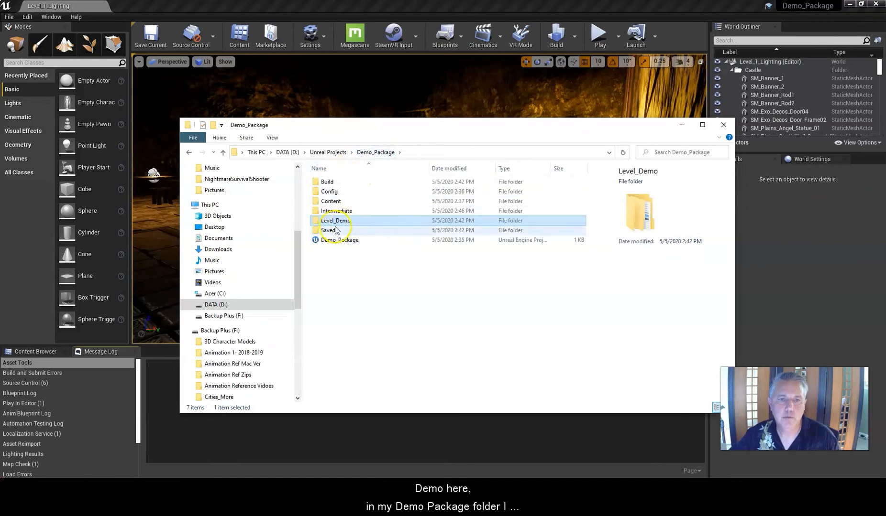
double_click(314, 221)
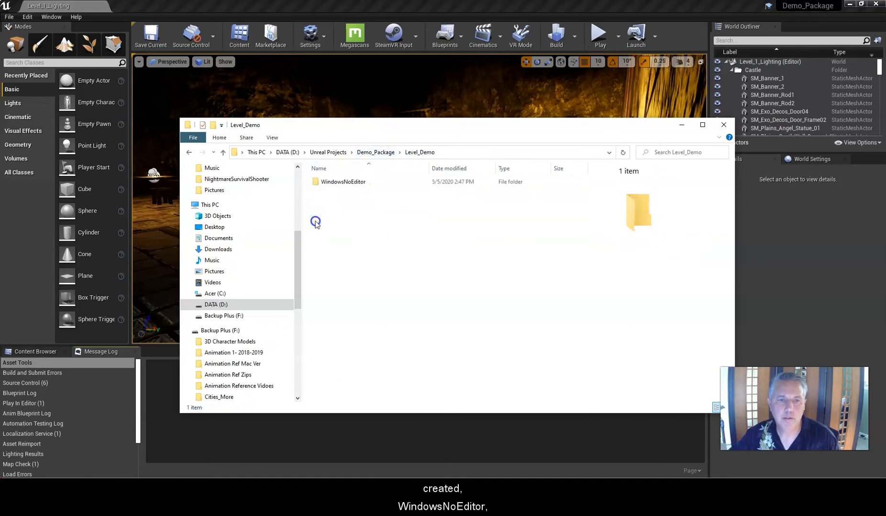
double_click(325, 181)
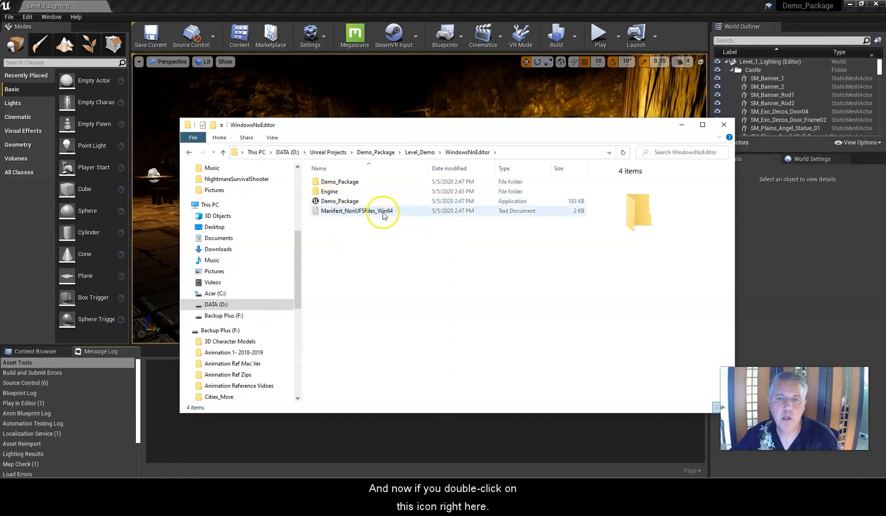
Launch the packaged Demo_Package application and minimize the Mixed Reality Portal window.
double_click(340, 201)
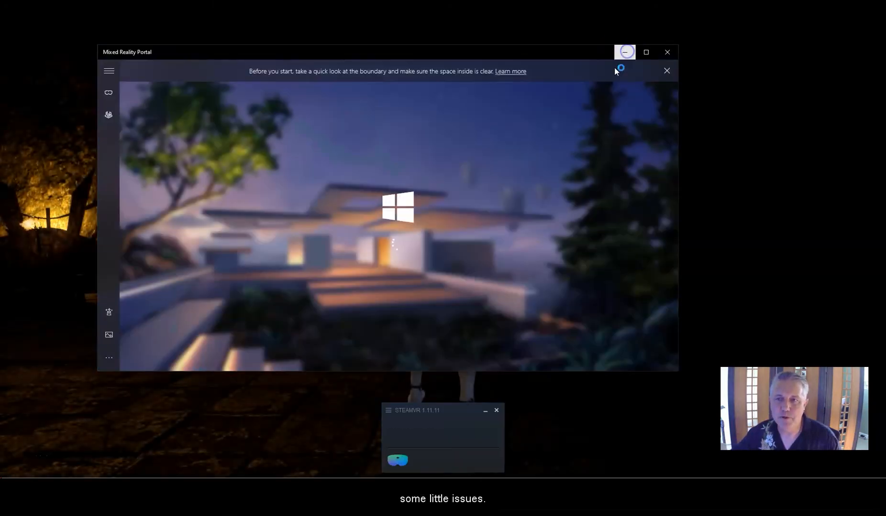
click(625, 53)
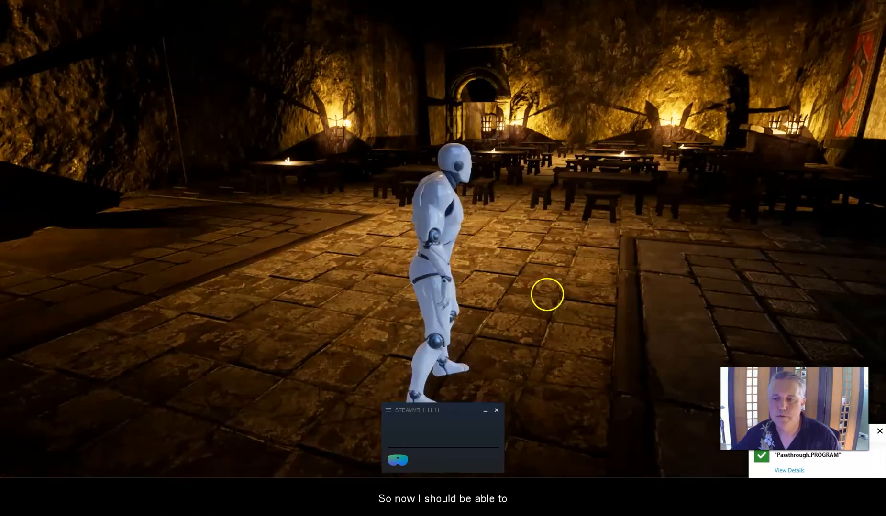
Test the packaged build by running the character from the great hall into the courtyard, and close SteamVR to exit.
key(w)
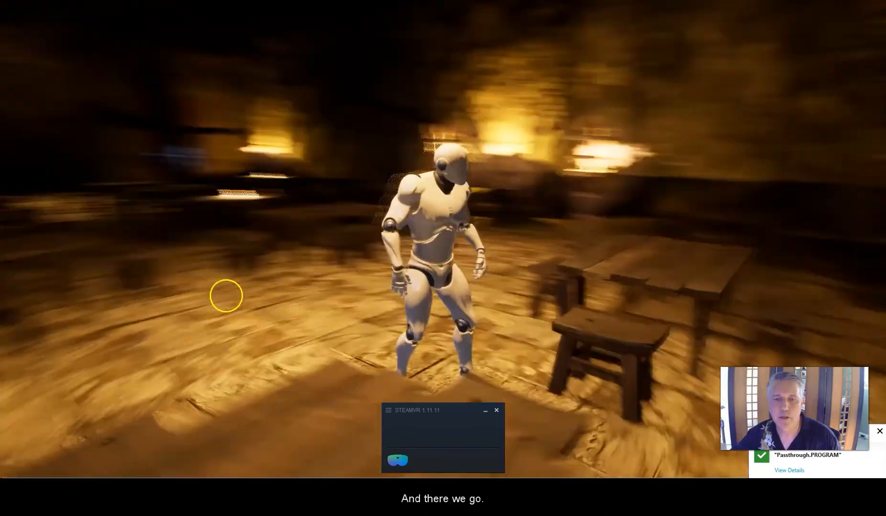
key(w)
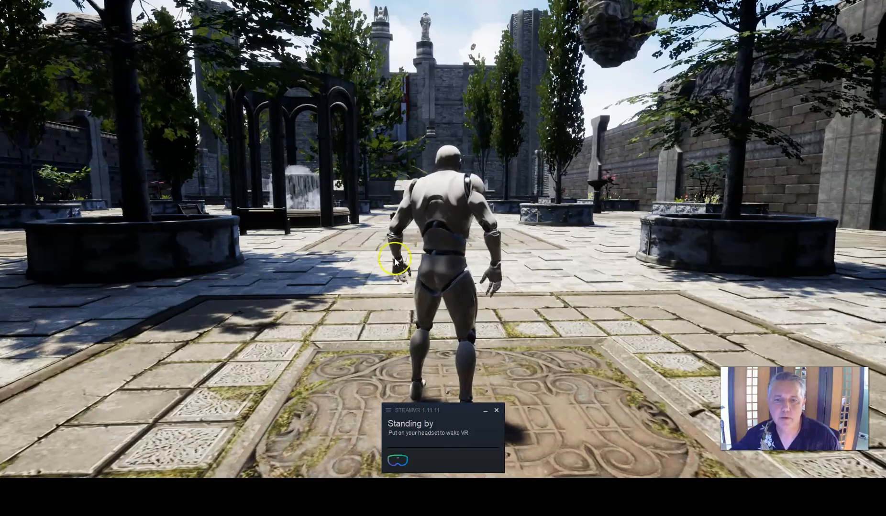
click(394, 262)
key(w)
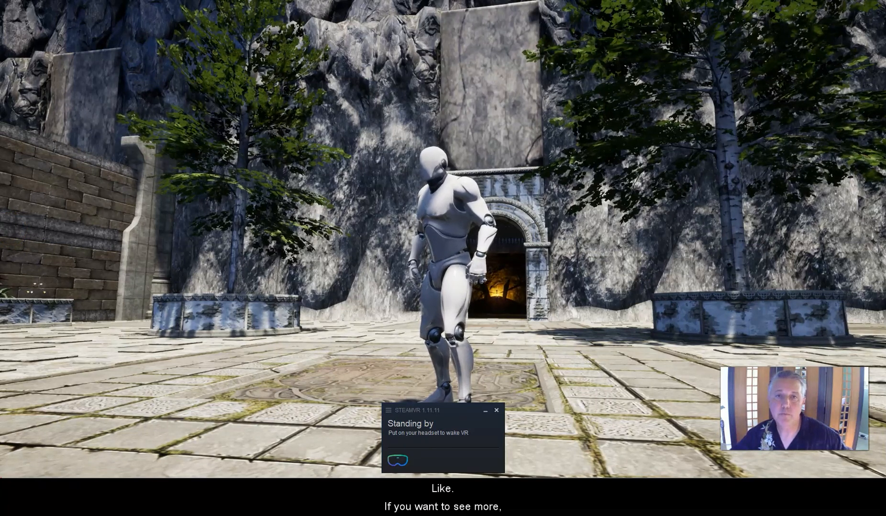
key(super)
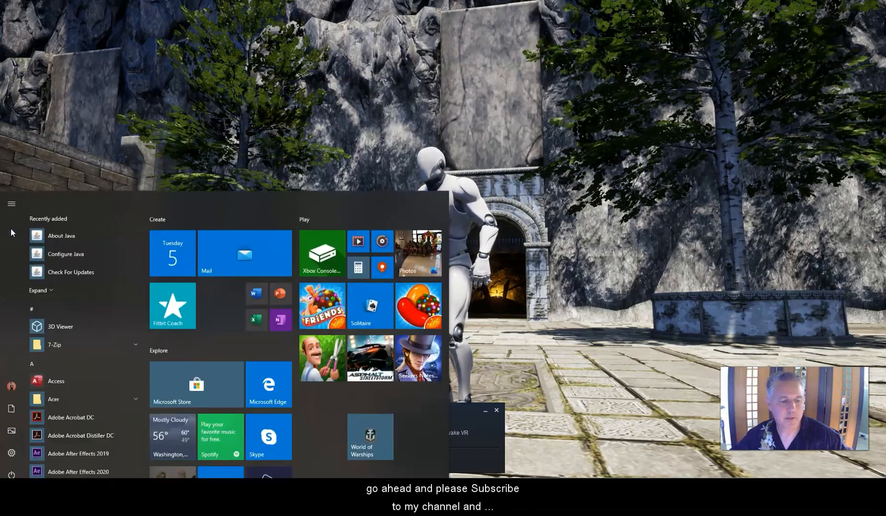
click(495, 411)
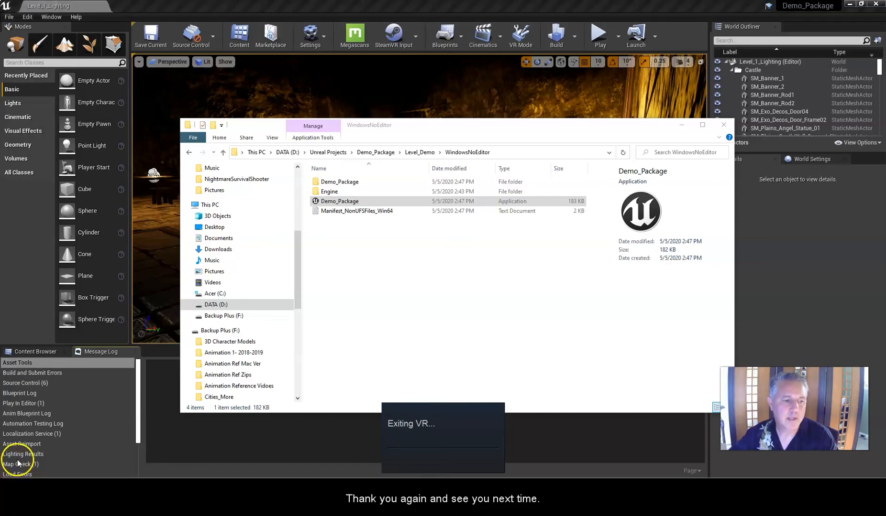